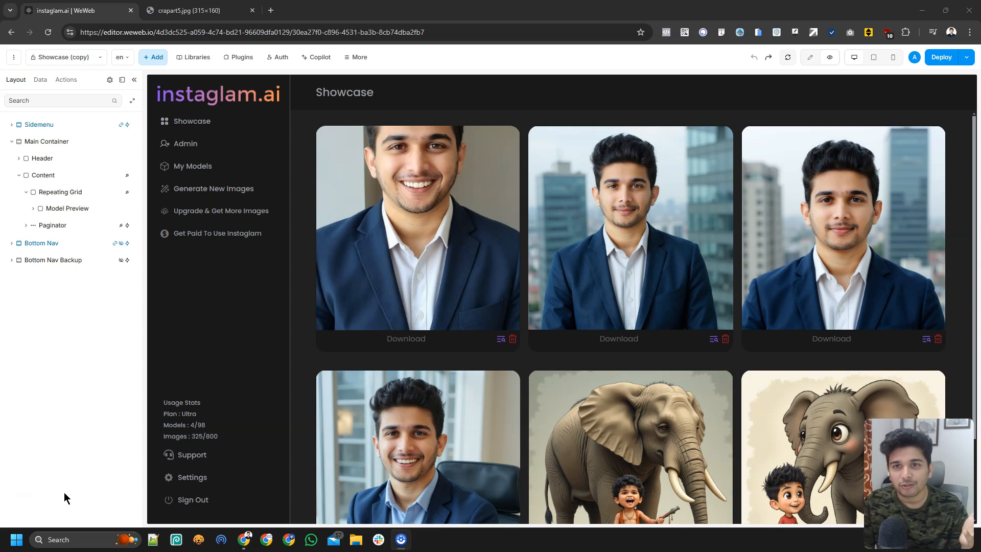
{"action": "left_click", "coordinate": [187, 11]}
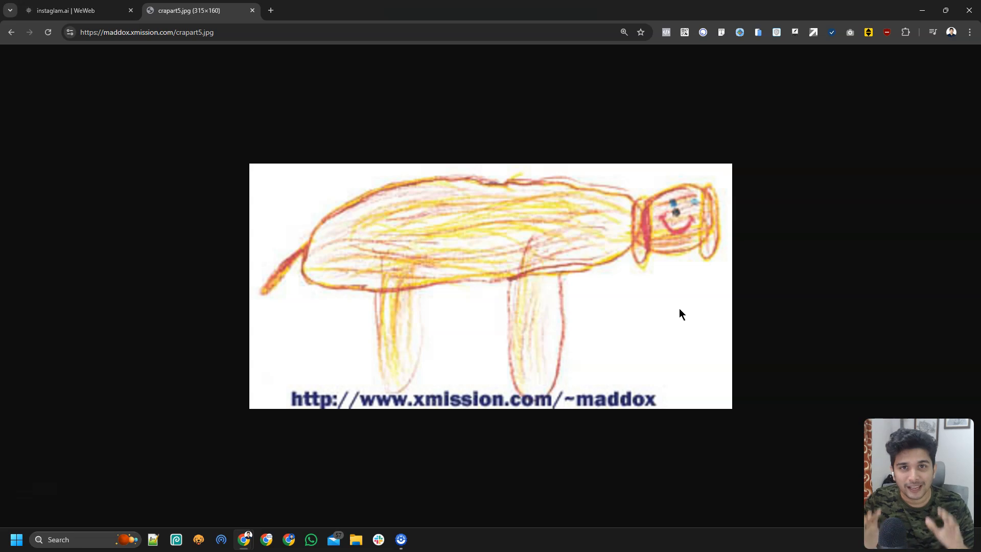
{"action": "left_click", "coordinate": [77, 10]}
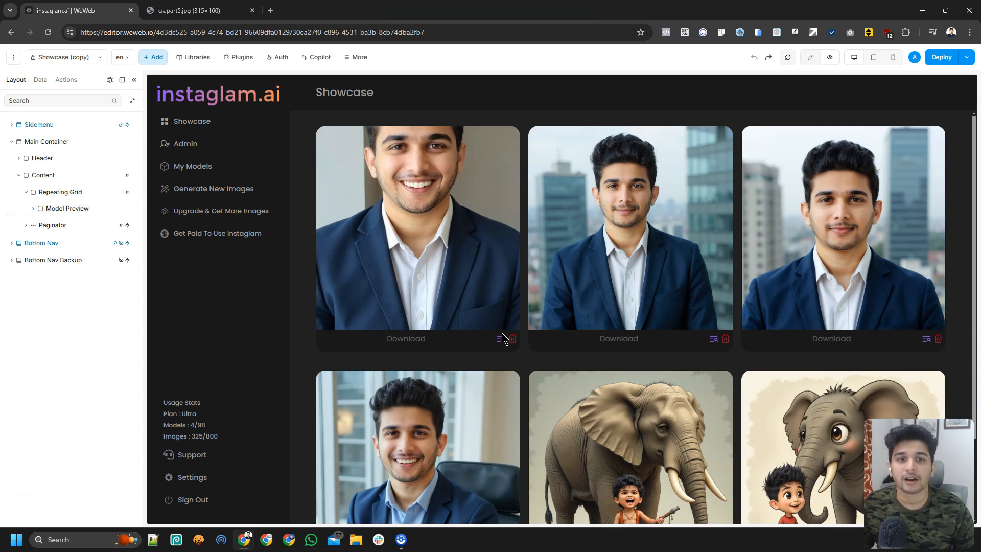
{"action": "scroll", "coordinate": [494, 345], "scroll_direction": "down", "scroll_amount": 2}
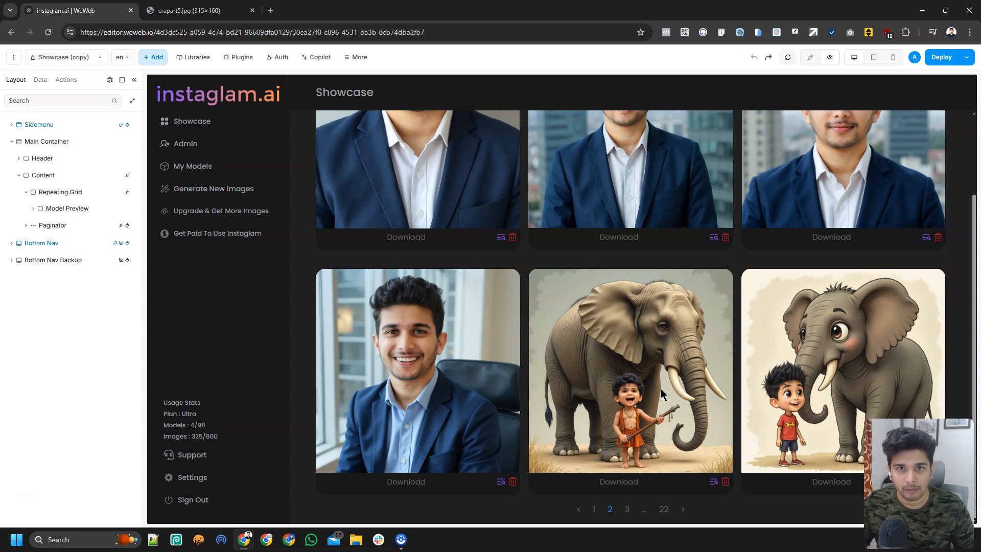
{"action": "scroll", "coordinate": [634, 366], "scroll_direction": "up", "scroll_amount": 2}
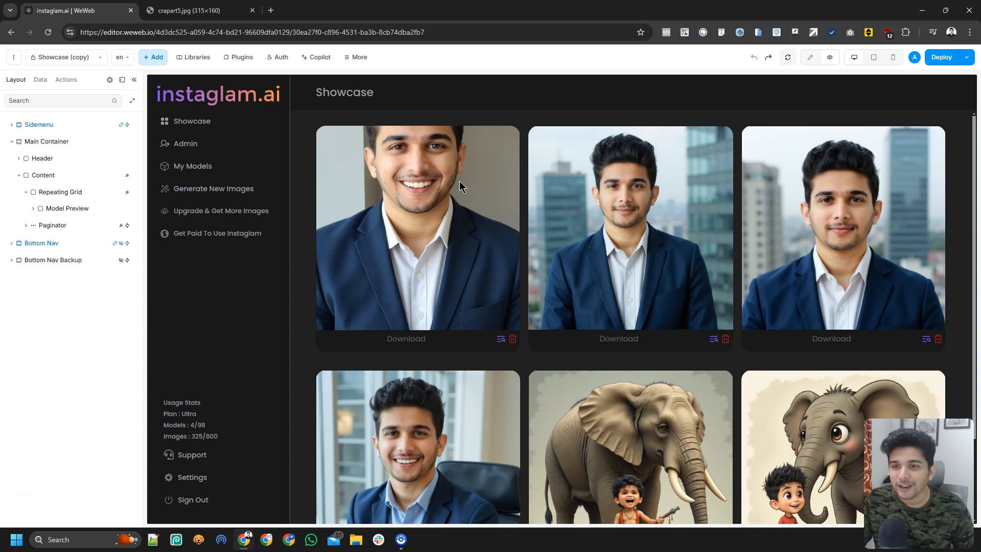
- Switch to edit mode and delete the Model Preview element from the Repeating Grid
{"action": "left_click", "coordinate": [810, 57]}
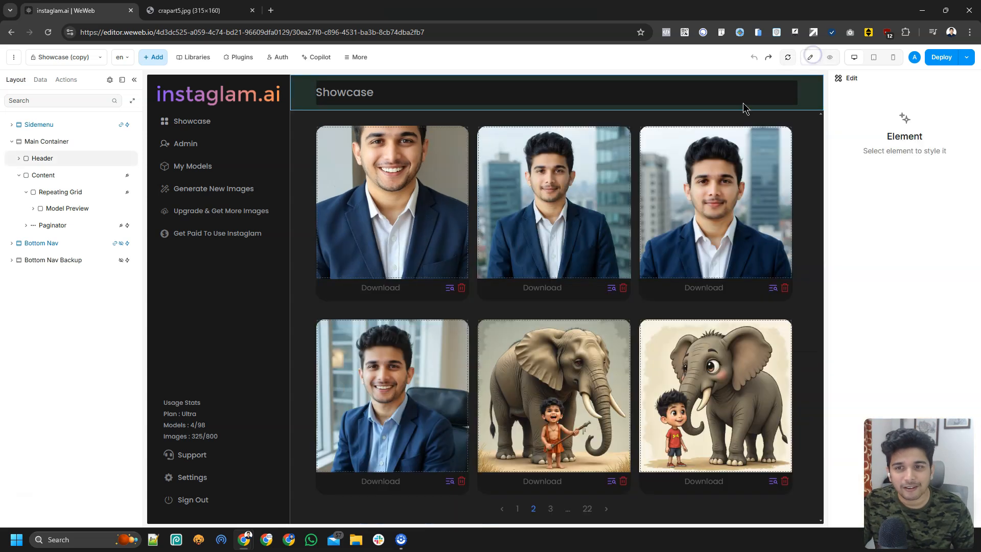
{"action": "left_click", "coordinate": [82, 208]}
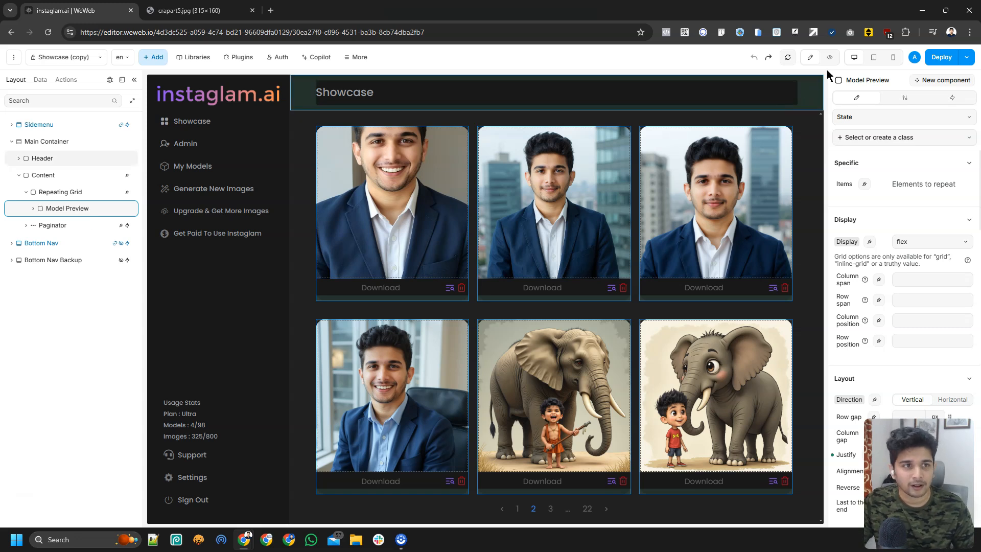
{"action": "left_click", "coordinate": [72, 211]}
{"action": "right_click", "coordinate": [72, 212]}
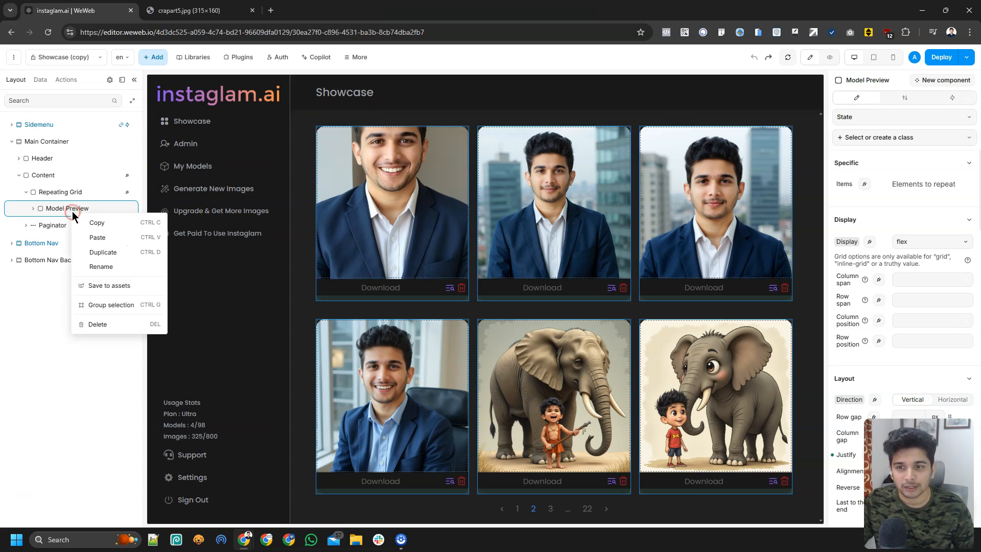
{"action": "left_click", "coordinate": [112, 322]}
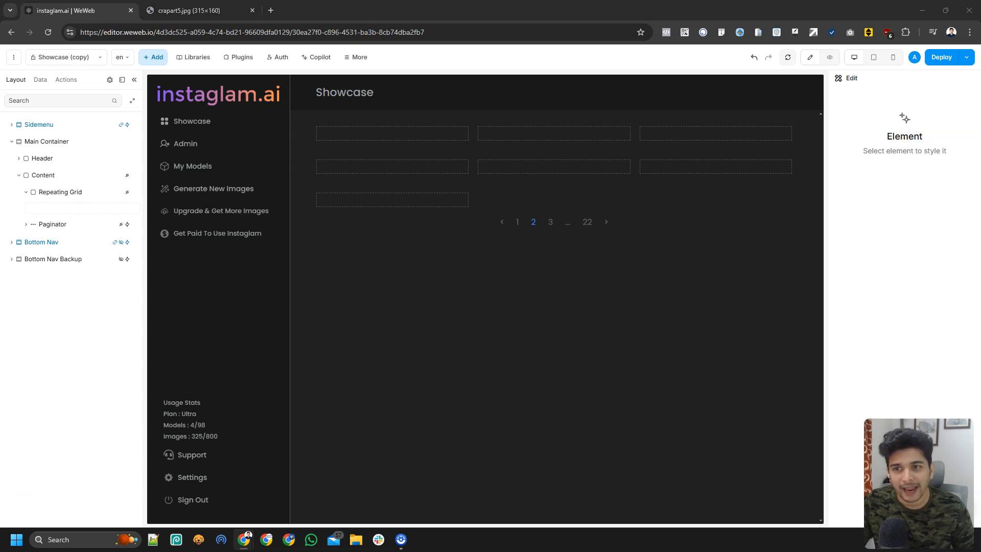
- Generate a dark-mode element with Copilot: a box showing an image, a section with the prompt behind the image, a delete button and a download button below
{"action": "left_click", "coordinate": [315, 58]}
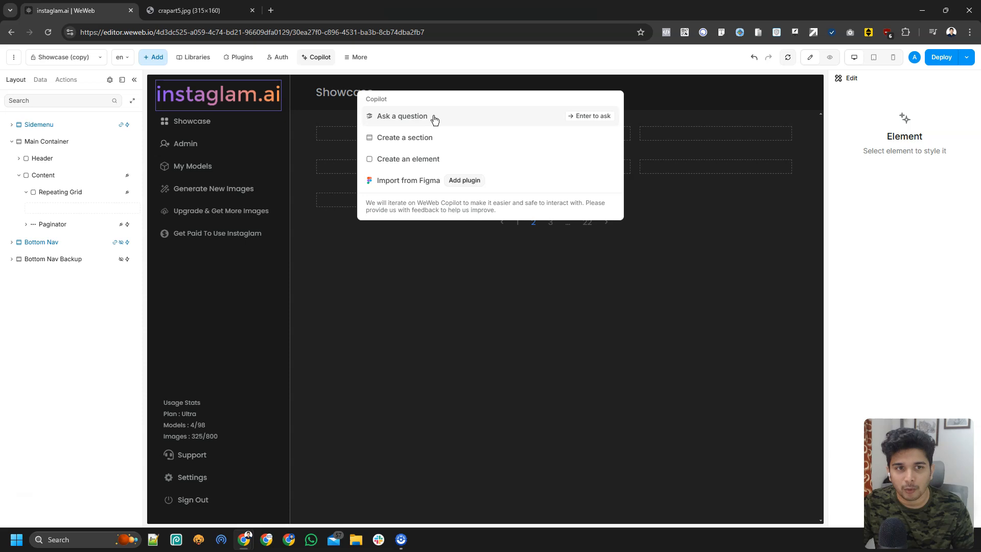
{"action": "left_click", "coordinate": [451, 163]}
{"action": "left_click", "coordinate": [405, 109]}
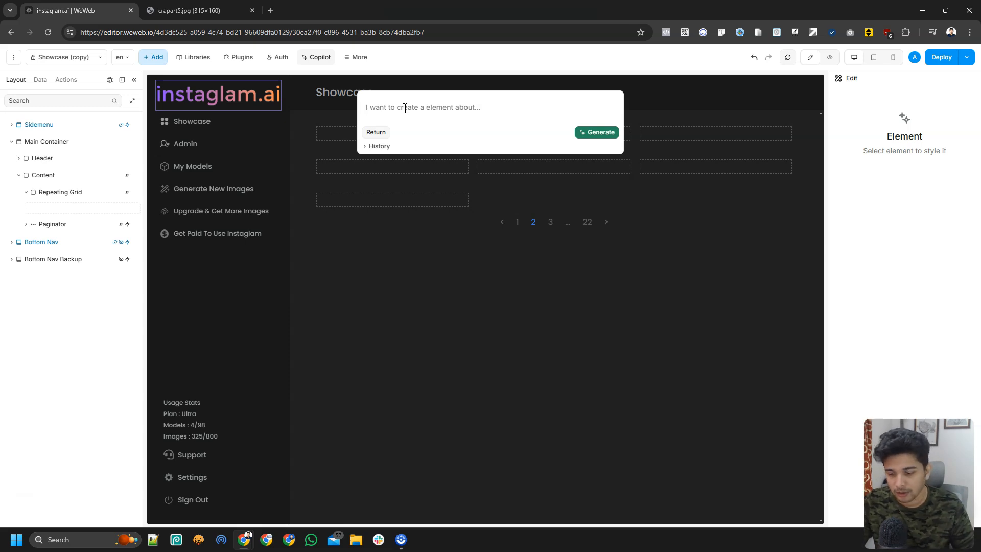
{"action": "type", "text": "a box that shows image with section that shows the prompt behind the image and then a button to delete image also download button below"}
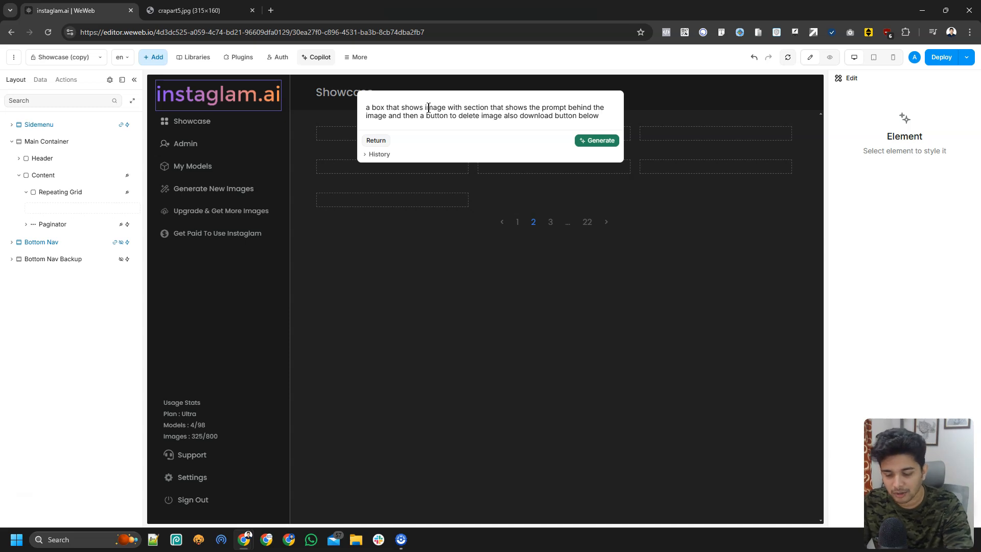
{"action": "type", "text": "da"}
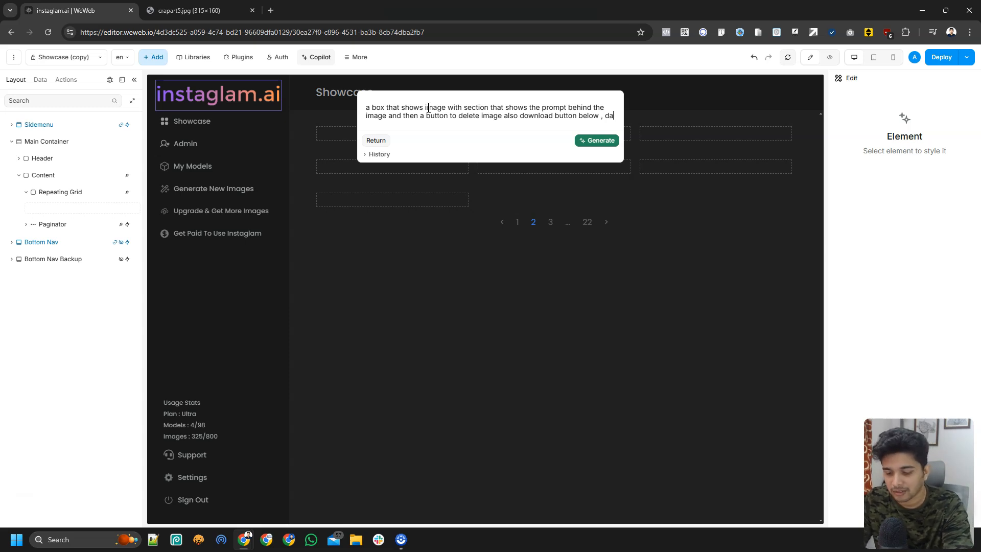
{"action": "type", "text": "rk mode"}
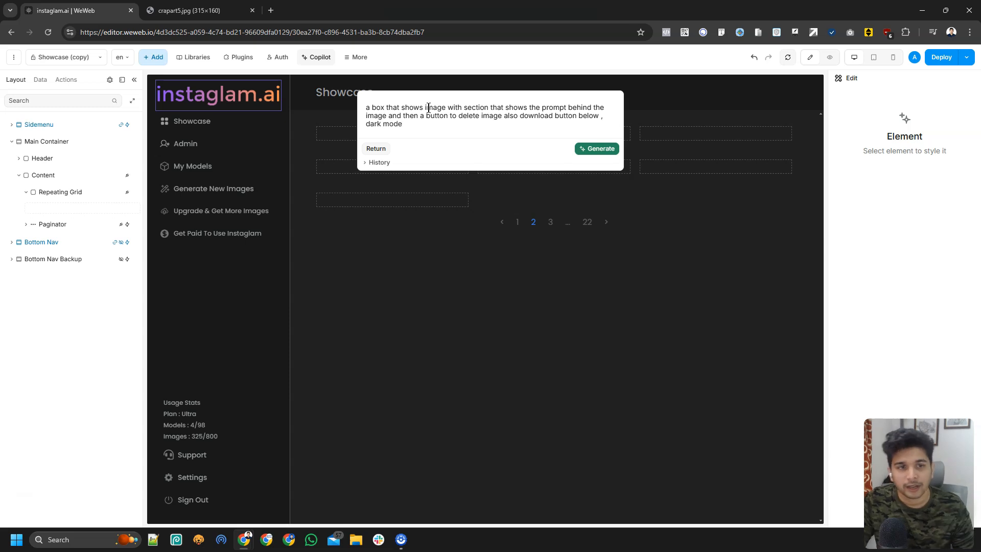
{"action": "left_click", "coordinate": [588, 148]}
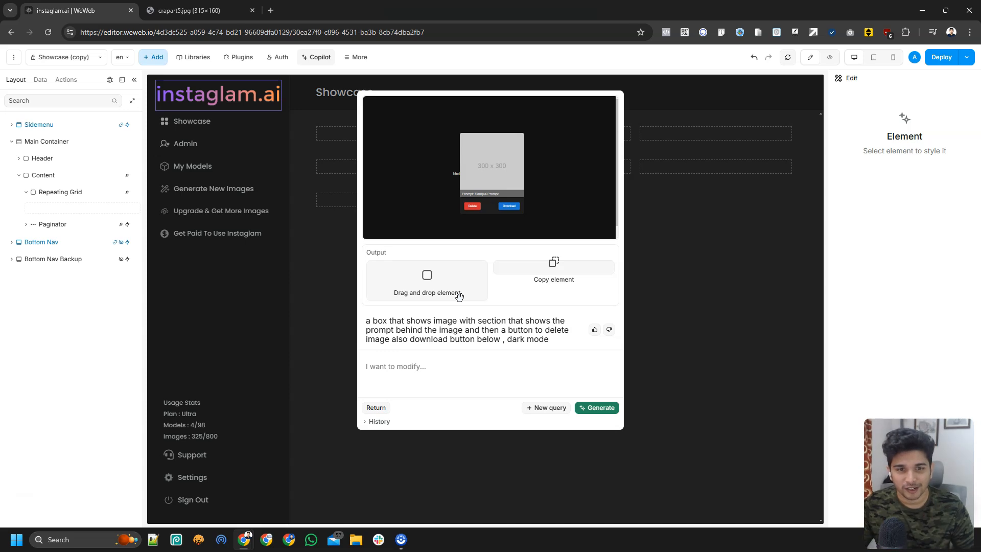
- Place the generated element inside the empty Repeating Grid and look over the resulting cards
{"action": "left_click_drag", "start_coordinate": [458, 297], "coordinate": [70, 208]}
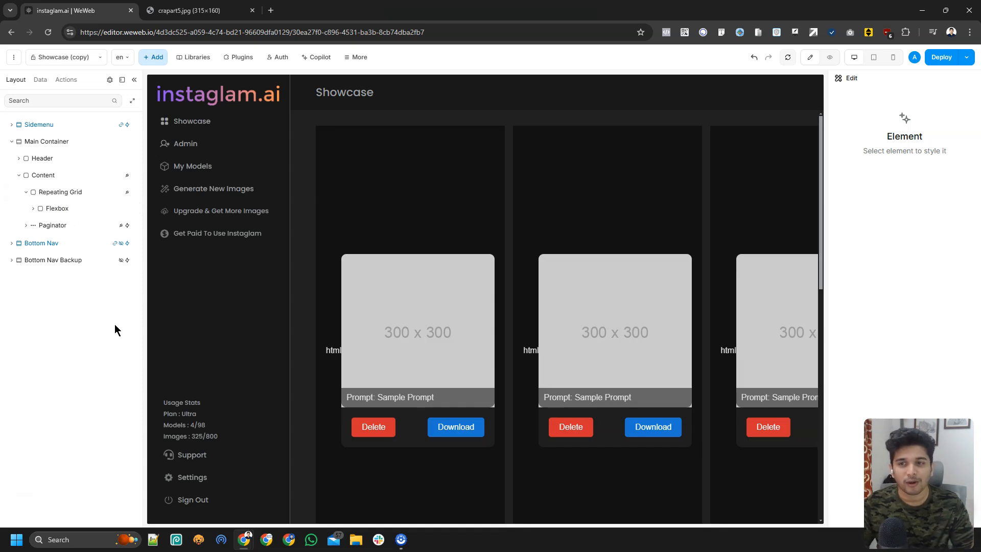
{"action": "scroll", "coordinate": [466, 318], "scroll_direction": "down", "scroll_amount": 2}
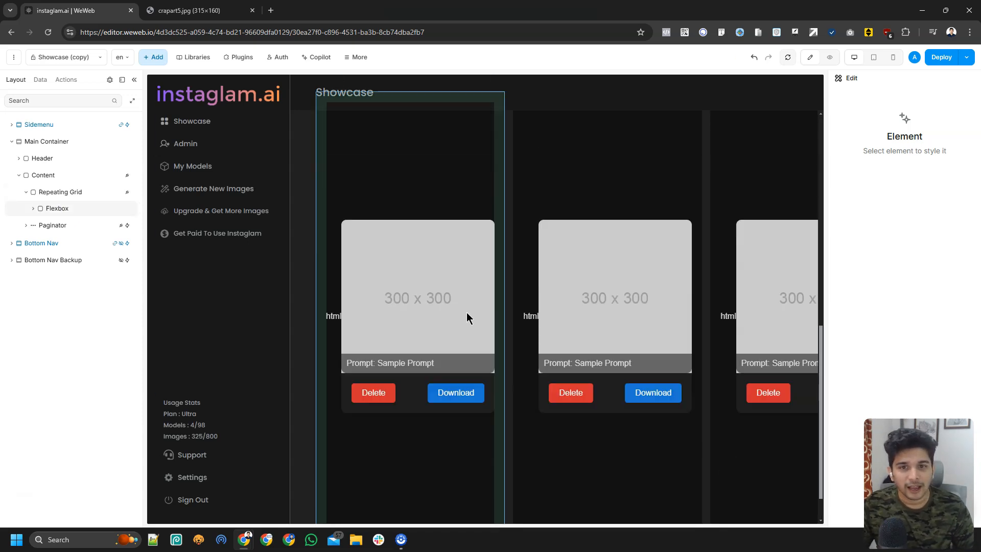
{"action": "scroll", "coordinate": [467, 317], "scroll_direction": "up", "scroll_amount": 2}
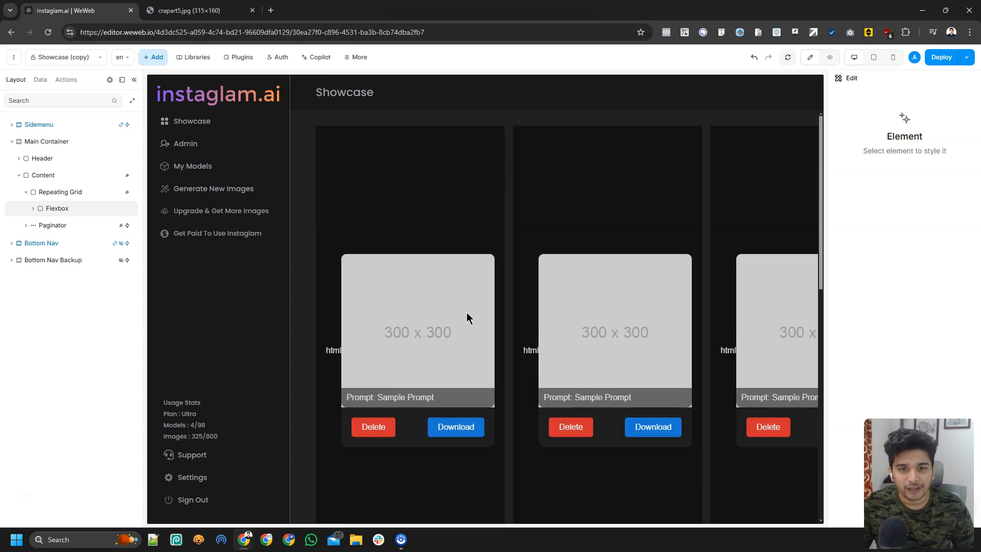
{"action": "scroll", "coordinate": [446, 188], "scroll_direction": "up", "scroll_amount": 2}
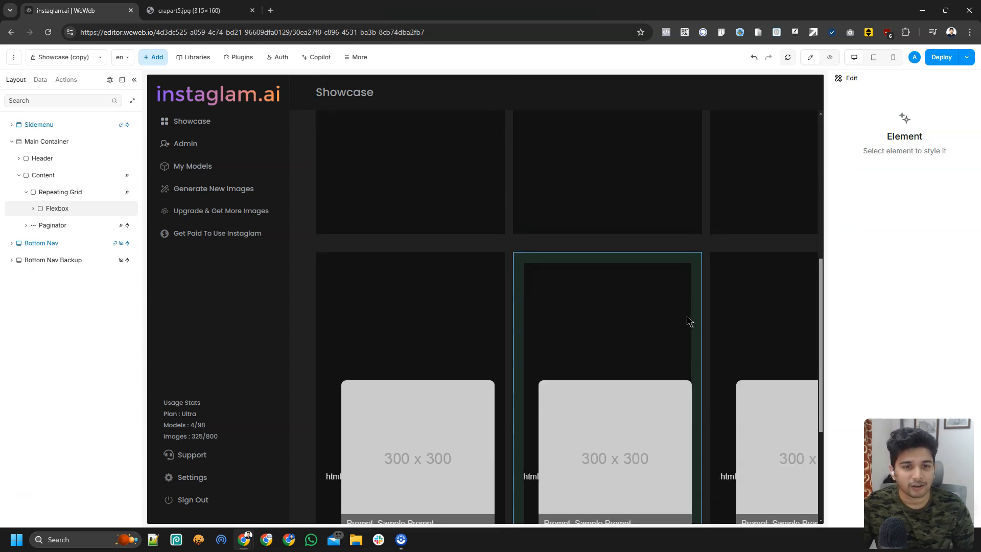
{"action": "scroll", "coordinate": [526, 310], "scroll_direction": "up", "scroll_amount": 1}
{"action": "scroll", "coordinate": [525, 309], "scroll_direction": "down", "scroll_amount": 3}
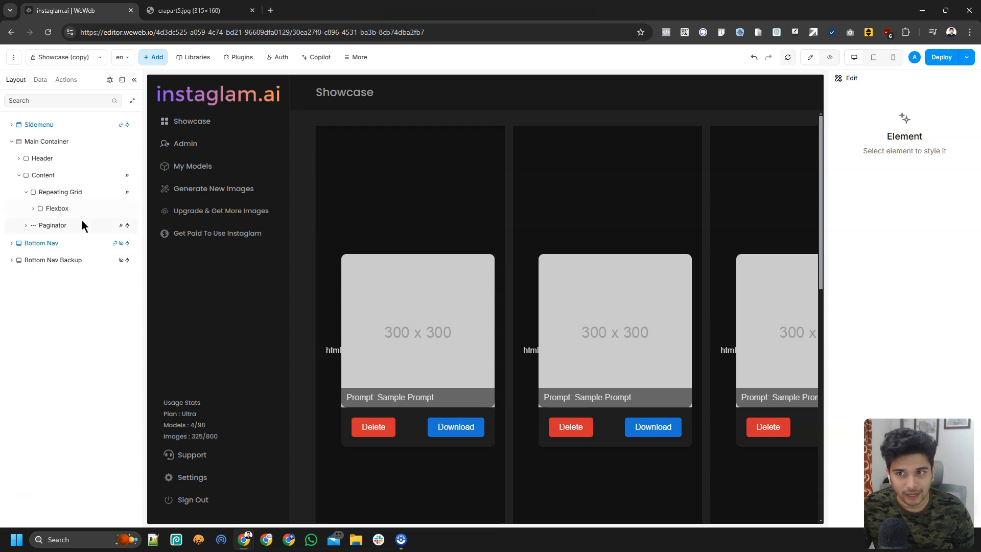
- Set the height of the outer Flexbox in the Repeating Grid to Auto
{"action": "left_click", "coordinate": [53, 208]}
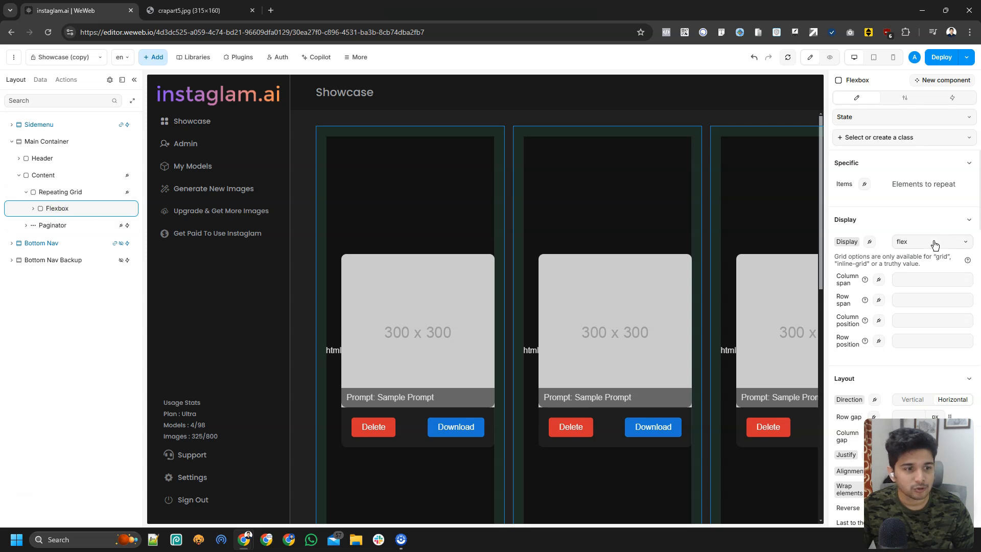
{"action": "scroll", "coordinate": [934, 245], "scroll_direction": "down", "scroll_amount": 6}
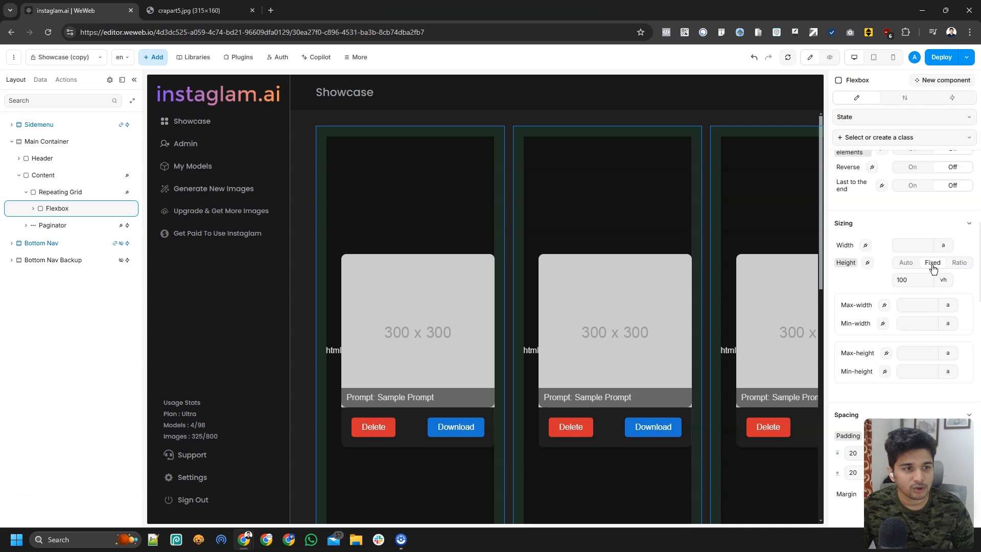
{"action": "left_click", "coordinate": [905, 262]}
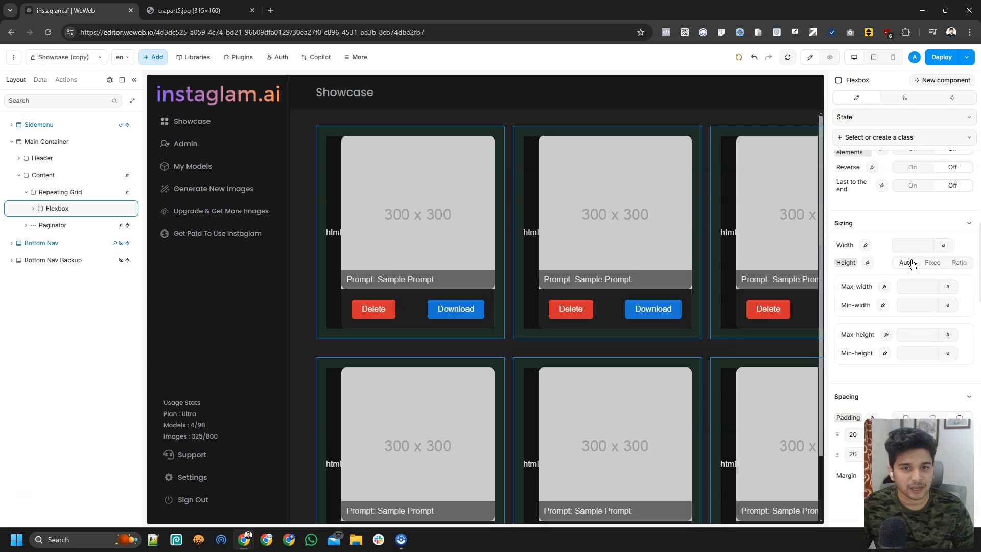
- Delete the stray "html" Text element inside the outer Flexbox
{"action": "left_click", "coordinate": [34, 208]}
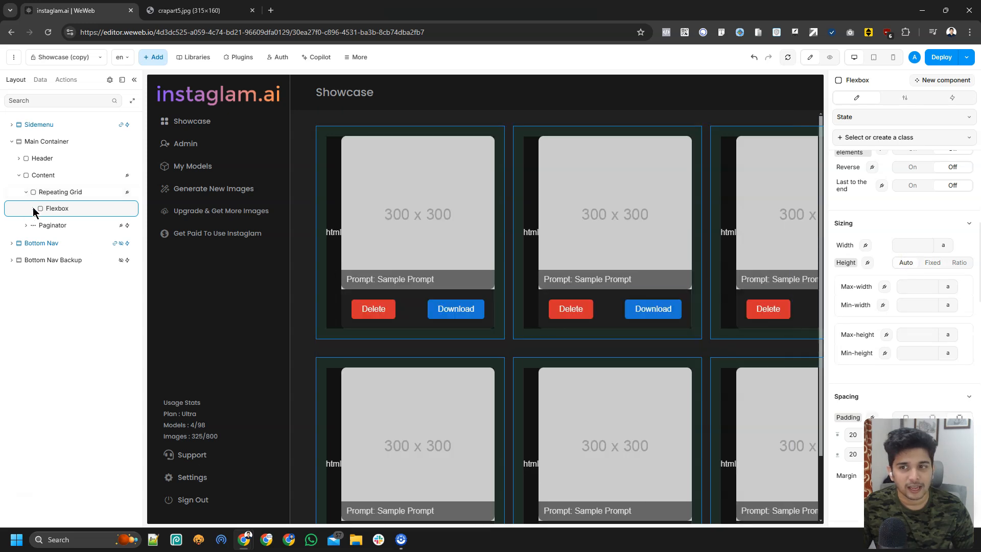
{"action": "left_click", "coordinate": [58, 226]}
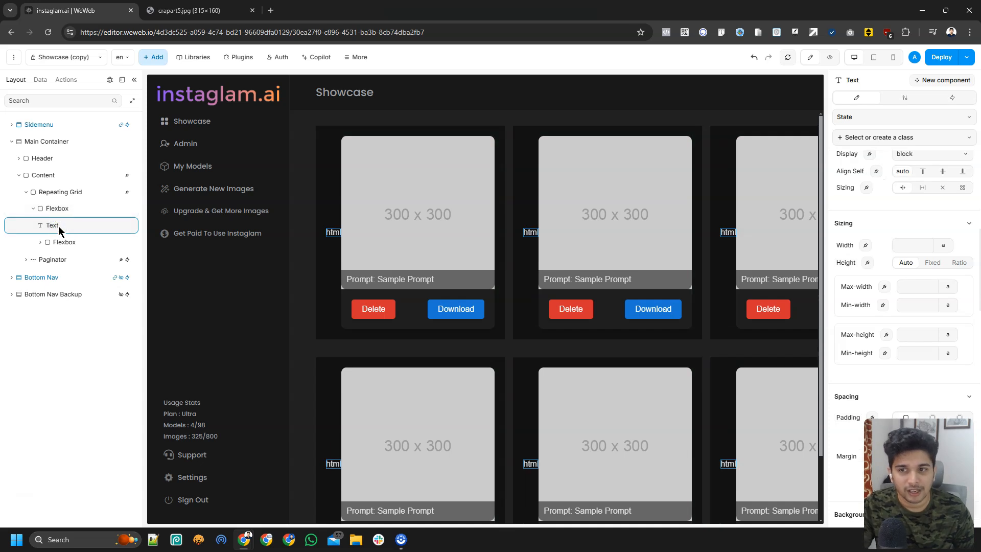
{"action": "key", "text": "Delete"}
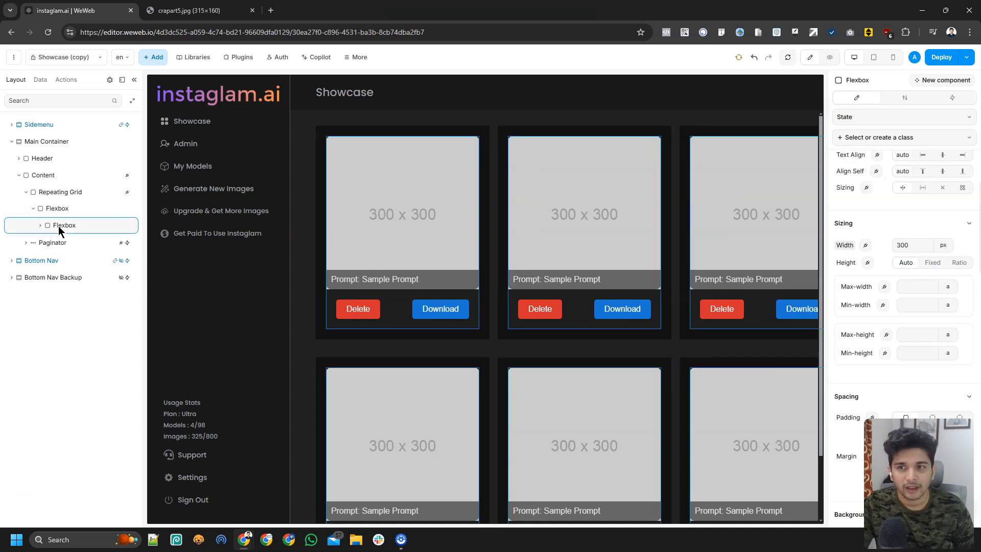
- Remove the background color from the outer Flexbox of the image card
{"action": "left_click", "coordinate": [57, 208]}
{"action": "scroll", "coordinate": [967, 245], "scroll_direction": "down", "scroll_amount": 10}
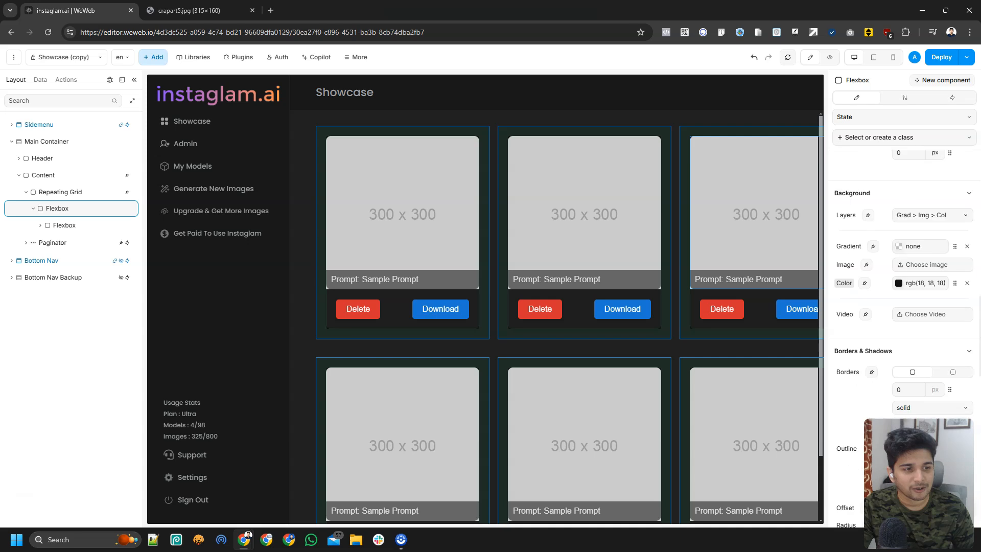
{"action": "scroll", "coordinate": [967, 277], "scroll_direction": "up", "scroll_amount": 3}
{"action": "left_click", "coordinate": [967, 284]}
{"action": "scroll", "coordinate": [967, 290], "scroll_direction": "up", "scroll_amount": 6}
{"action": "scroll", "coordinate": [966, 293], "scroll_direction": "up", "scroll_amount": 4}
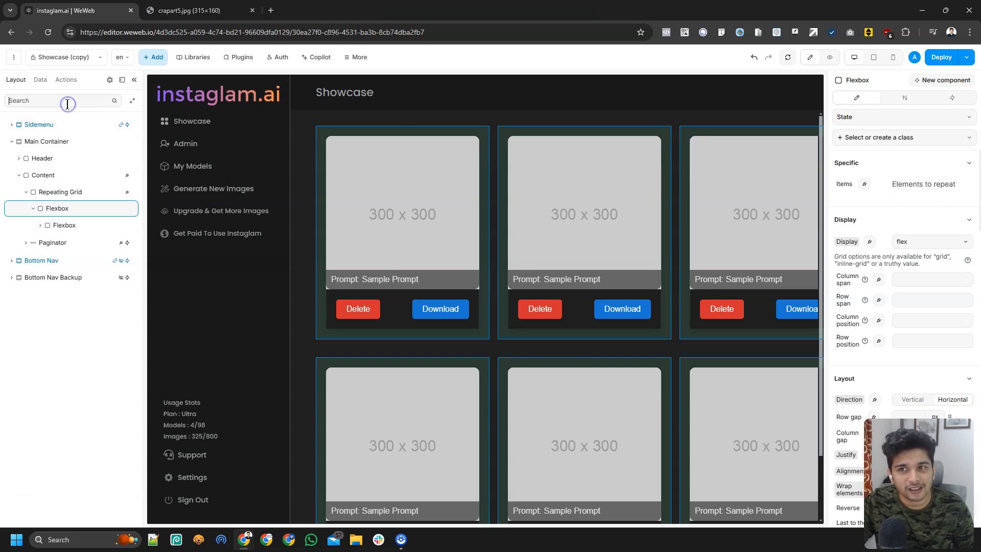
- Set a uniform padding of 0 px on all sides of the outer Flexbox
{"action": "mouse_move", "coordinate": [864, 281]}
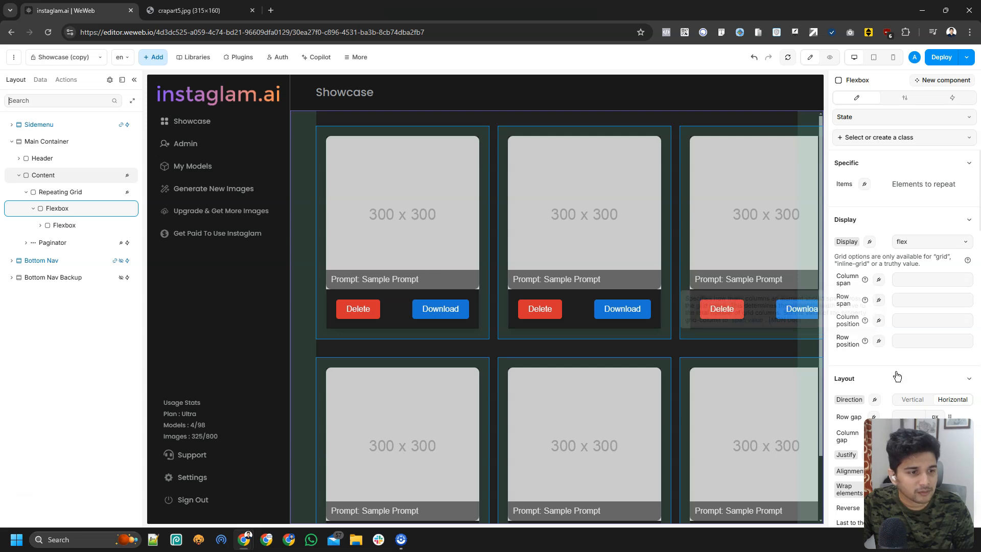
{"action": "scroll", "coordinate": [896, 377], "scroll_direction": "down", "scroll_amount": 3}
{"action": "scroll", "coordinate": [866, 274], "scroll_direction": "down", "scroll_amount": 3}
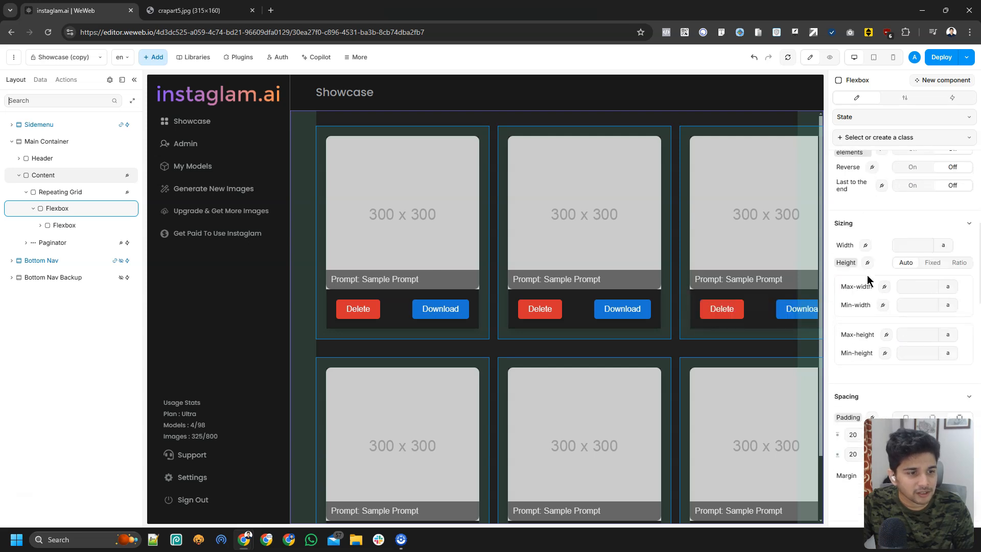
{"action": "scroll", "coordinate": [866, 275], "scroll_direction": "down", "scroll_amount": 3}
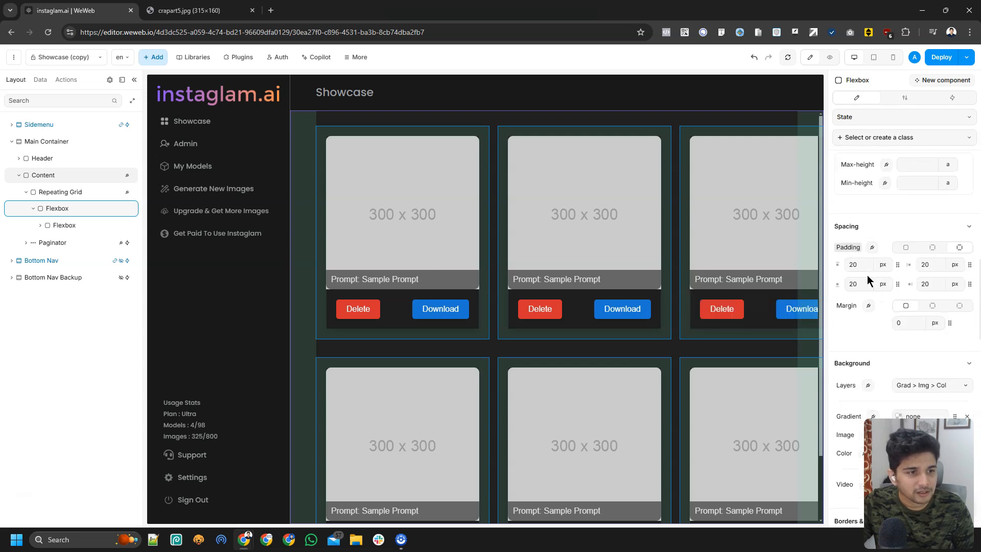
{"action": "left_click", "coordinate": [905, 247]}
{"action": "left_click", "coordinate": [909, 268]}
{"action": "type", "text": "0"}
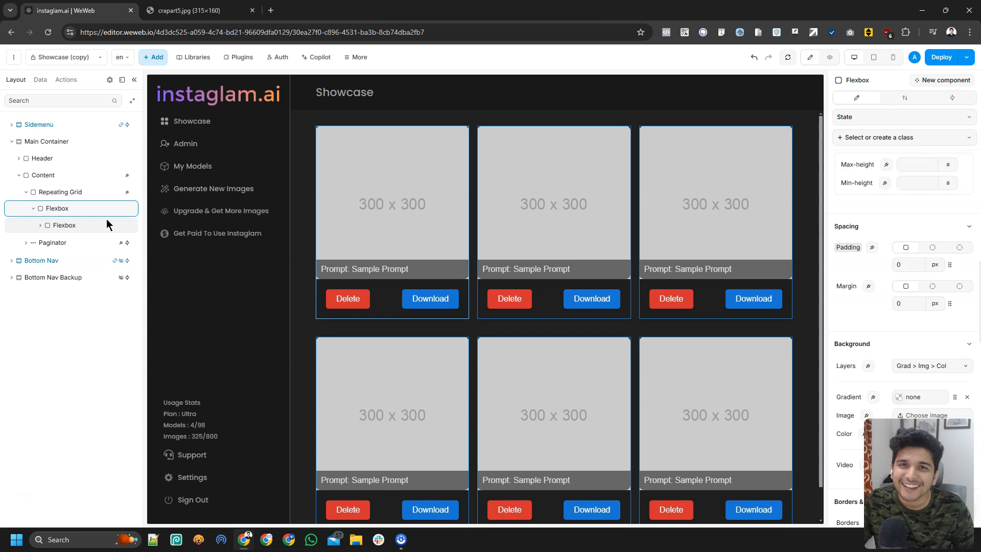
- Bind the image source of the Placeholder Image in the nested Flexbox to Item.data.image_url
{"action": "left_click", "coordinate": [84, 207]}
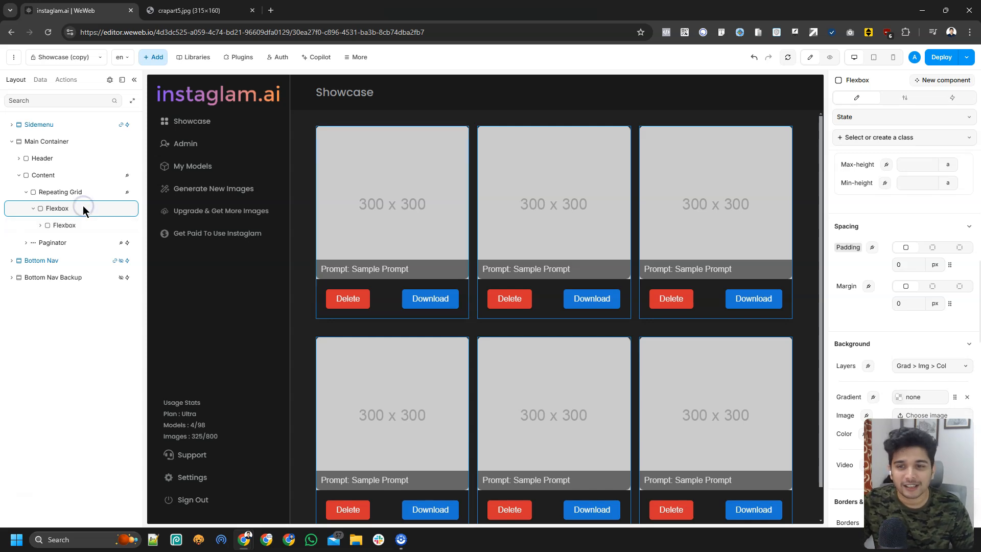
{"action": "left_click", "coordinate": [73, 225]}
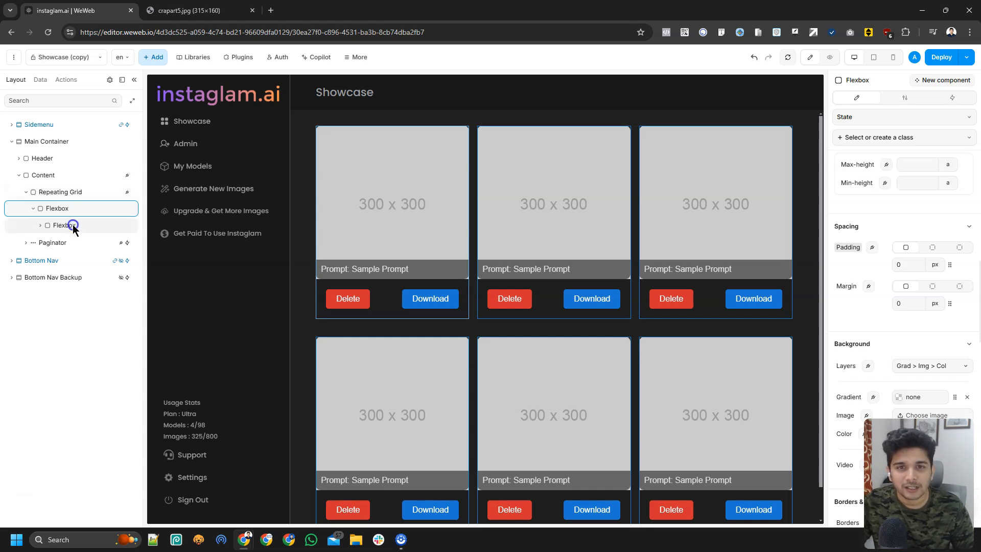
{"action": "left_click", "coordinate": [41, 225]}
{"action": "left_click", "coordinate": [41, 225]}
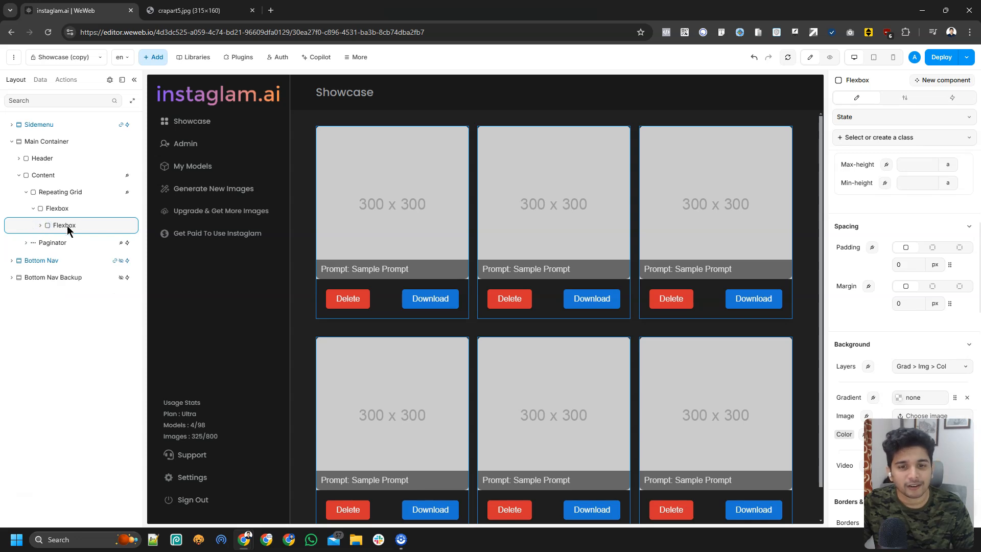
{"action": "left_click", "coordinate": [394, 203]}
{"action": "left_click", "coordinate": [88, 259]}
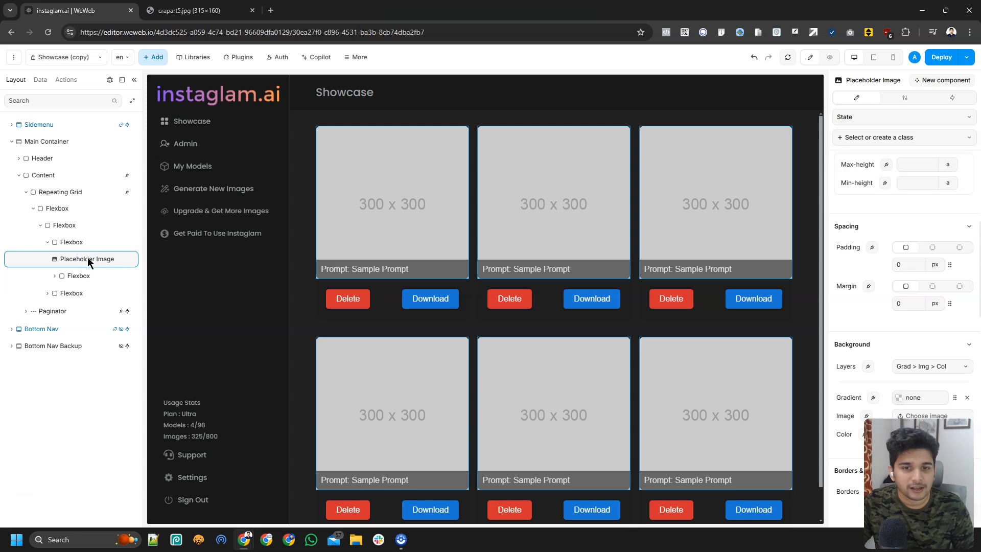
{"action": "scroll", "coordinate": [875, 258], "scroll_direction": "up", "scroll_amount": 5}
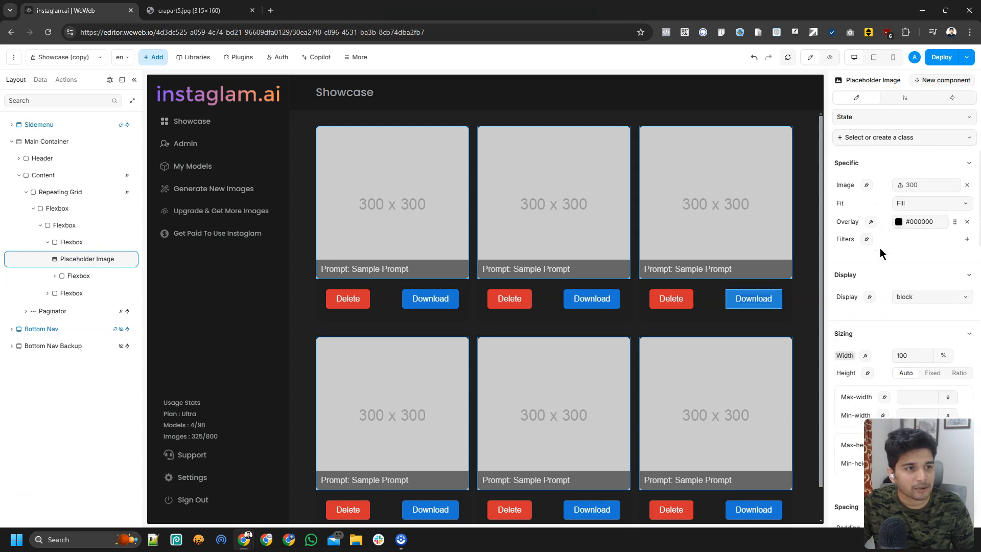
{"action": "left_click", "coordinate": [864, 185]}
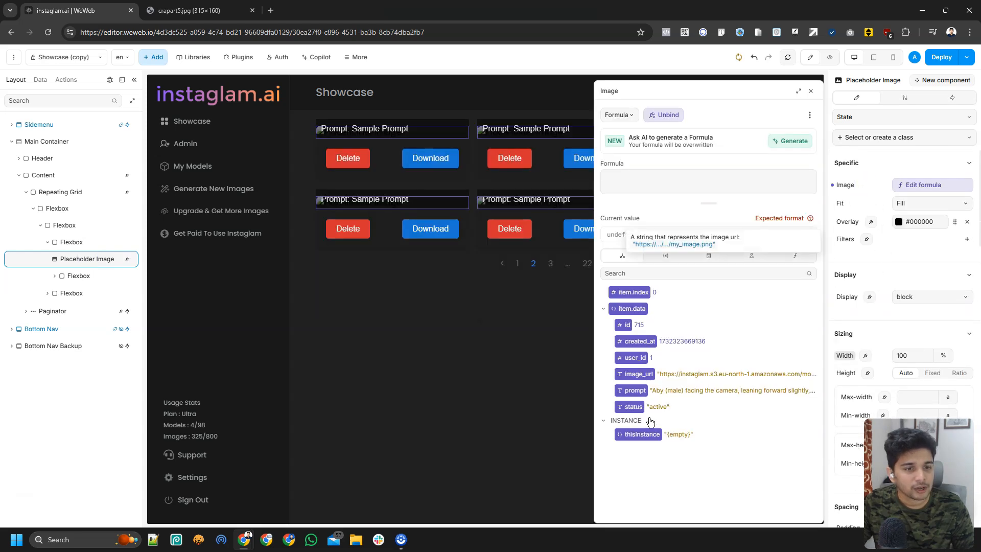
{"action": "left_click", "coordinate": [645, 378]}
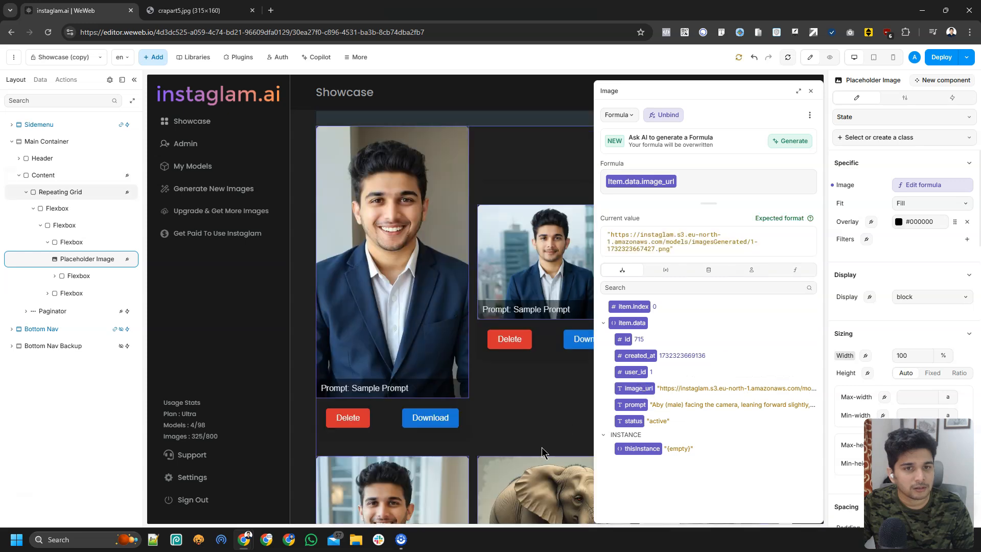
- Try the Contain fit on the Placeholder Image, settle on Cover, and close the image formula editor
{"action": "left_click", "coordinate": [937, 202]}
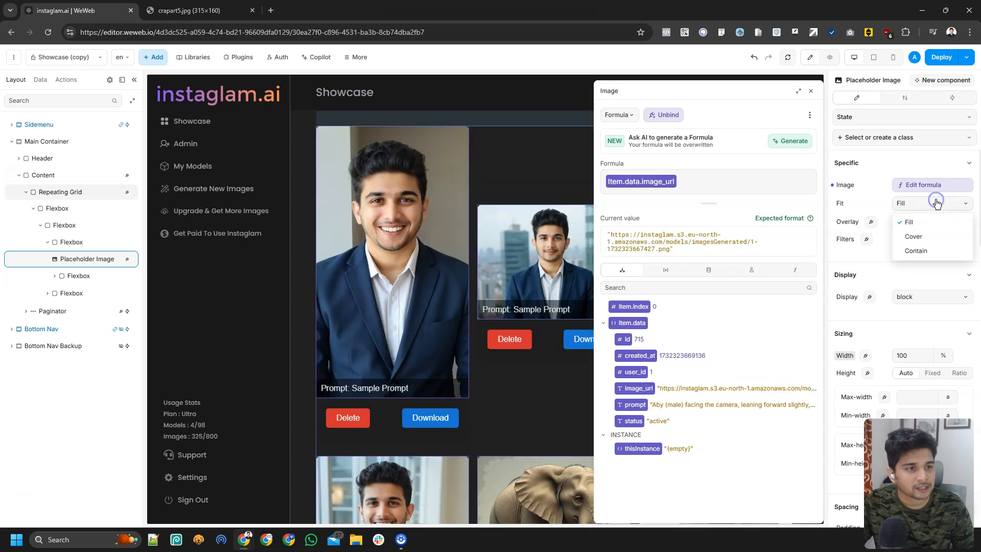
{"action": "left_click", "coordinate": [931, 238]}
{"action": "left_click", "coordinate": [927, 203]}
{"action": "left_click", "coordinate": [922, 250]}
{"action": "left_click", "coordinate": [929, 202]}
{"action": "left_click", "coordinate": [925, 236]}
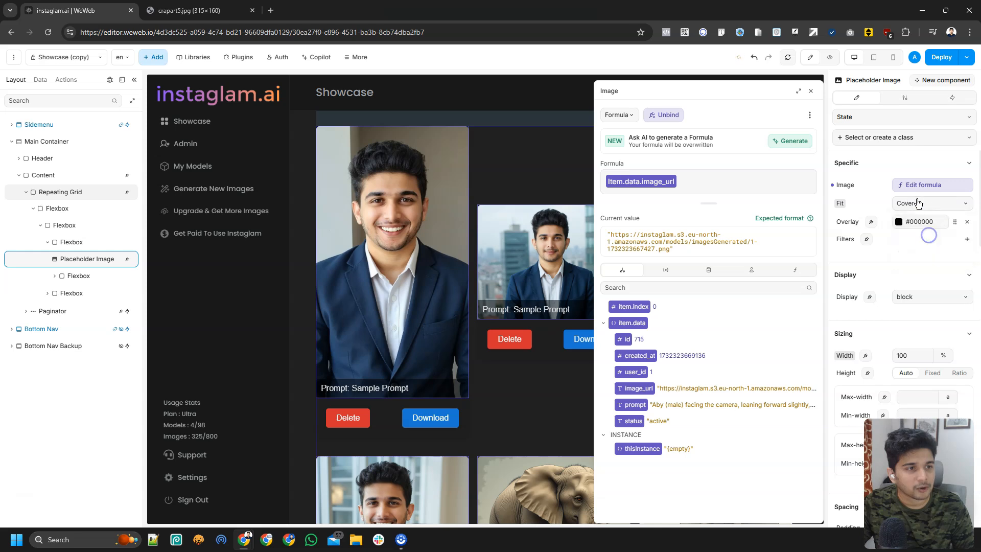
{"action": "left_click", "coordinate": [810, 90]}
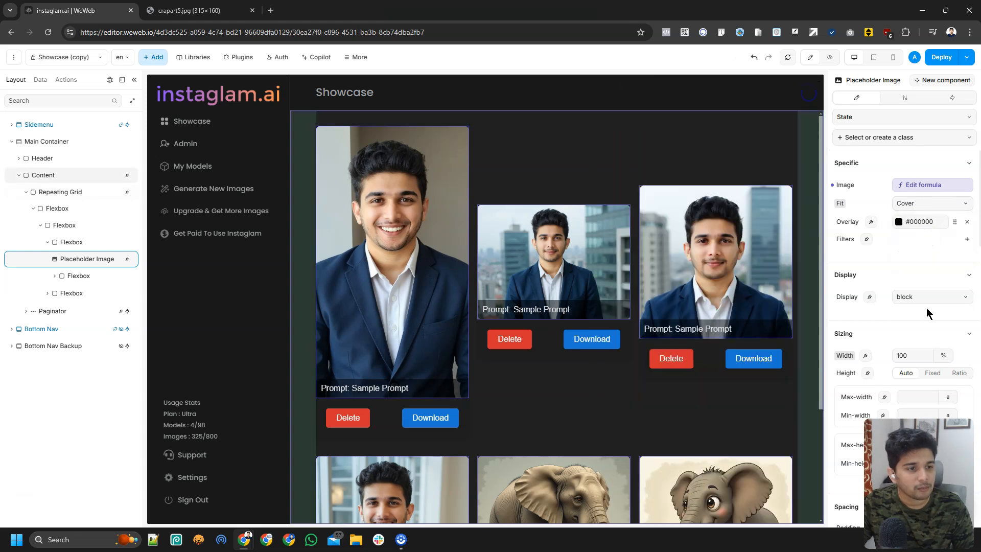
- Give the Placeholder Image a fixed height of 400 px
{"action": "scroll", "coordinate": [920, 308], "scroll_direction": "down", "scroll_amount": 3}
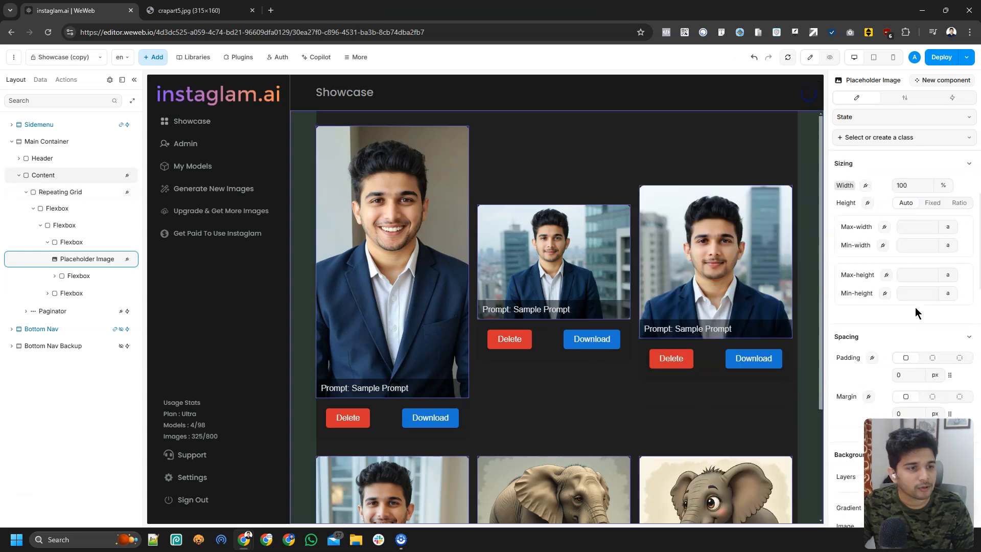
{"action": "left_click", "coordinate": [930, 203]}
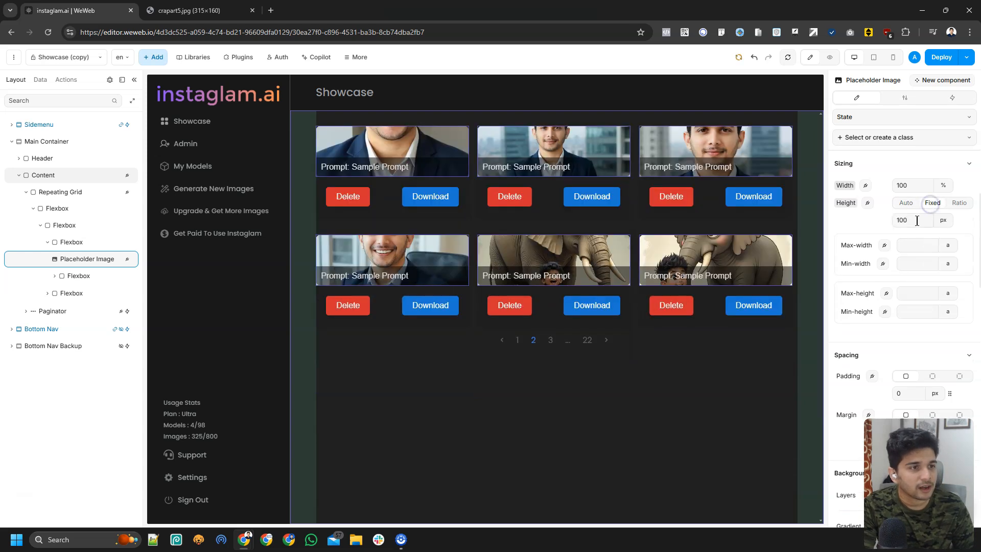
{"action": "double_click", "coordinate": [917, 221]}
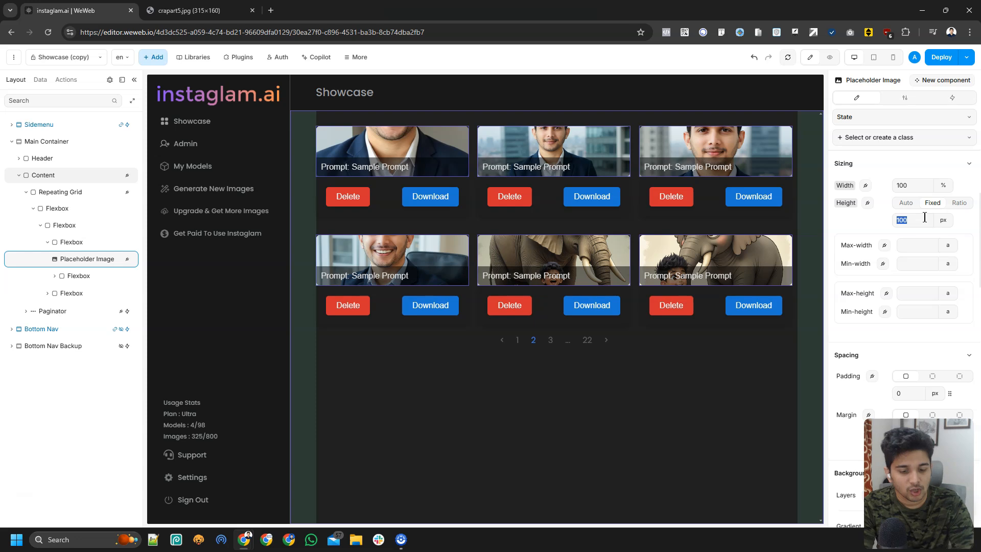
{"action": "type", "text": "400"}
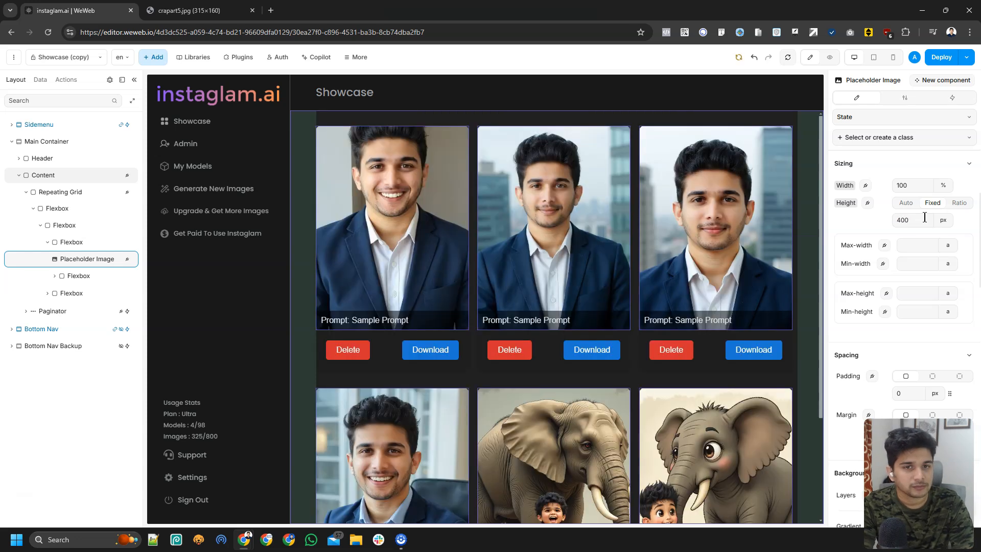
- Try the Contain and Fill fit options on the fixed-height Placeholder Image and return it to Cover
{"action": "scroll", "coordinate": [918, 278], "scroll_direction": "up", "scroll_amount": 3}
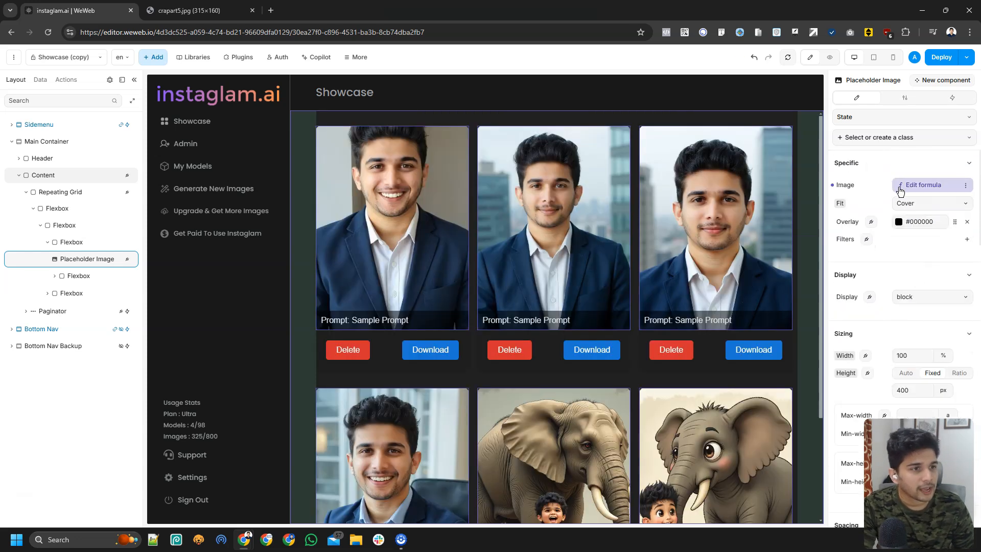
{"action": "left_click", "coordinate": [926, 203]}
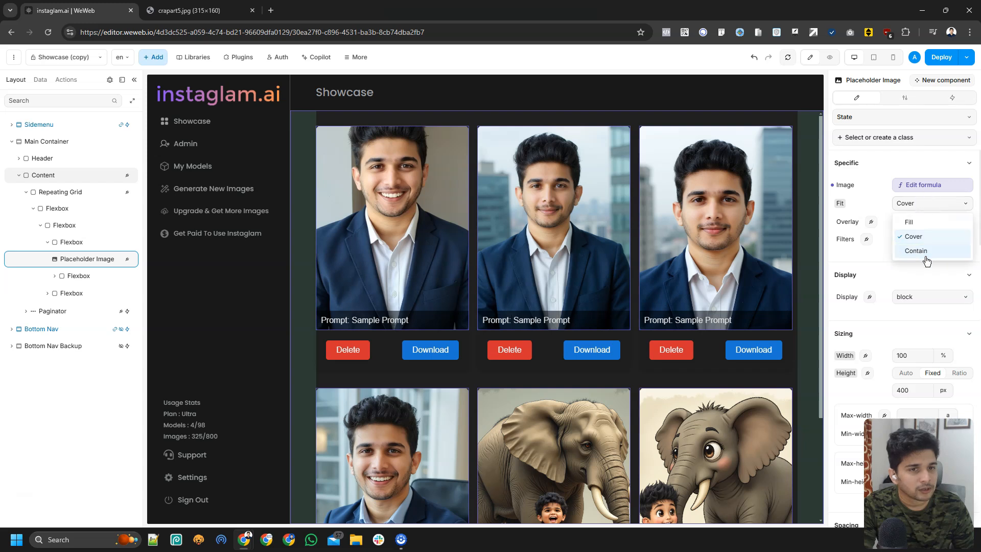
{"action": "left_click", "coordinate": [924, 254]}
{"action": "left_click", "coordinate": [925, 204]}
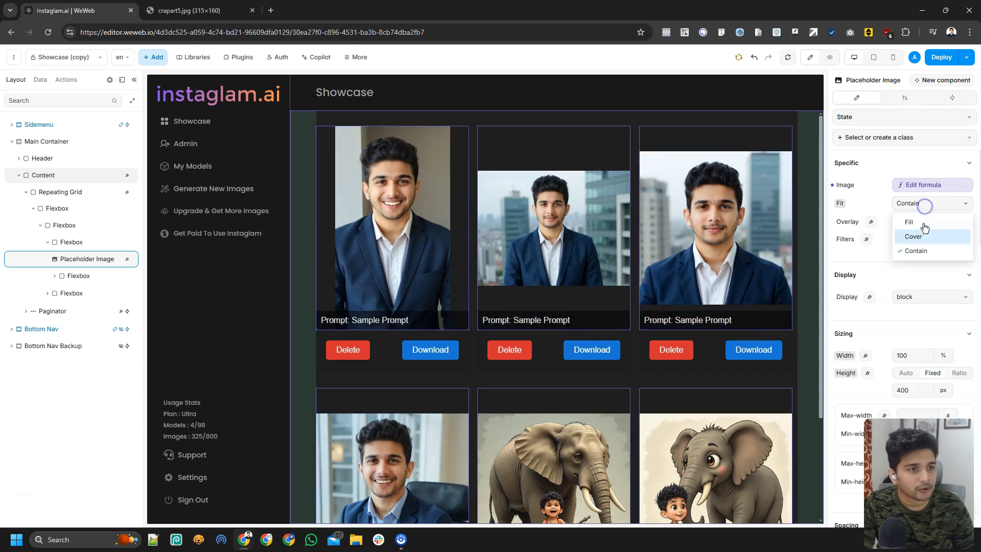
{"action": "left_click", "coordinate": [925, 221]}
{"action": "left_click", "coordinate": [924, 204]}
{"action": "left_click", "coordinate": [922, 238]}
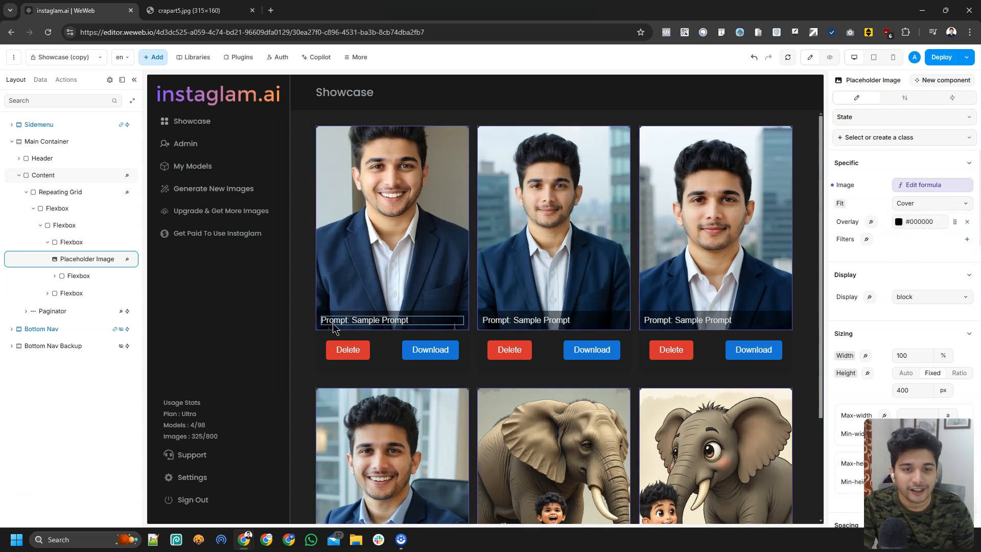
- Bind the prompt Text element overlaying the card image to Item.data.prompt
{"action": "left_click", "coordinate": [366, 318]}
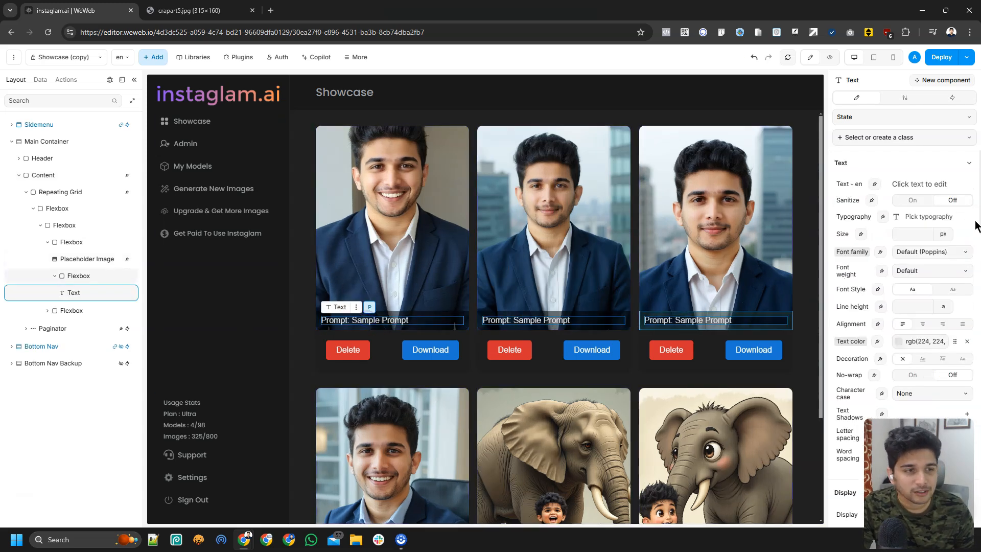
{"action": "left_click", "coordinate": [874, 184]}
{"action": "left_click", "coordinate": [634, 387]}
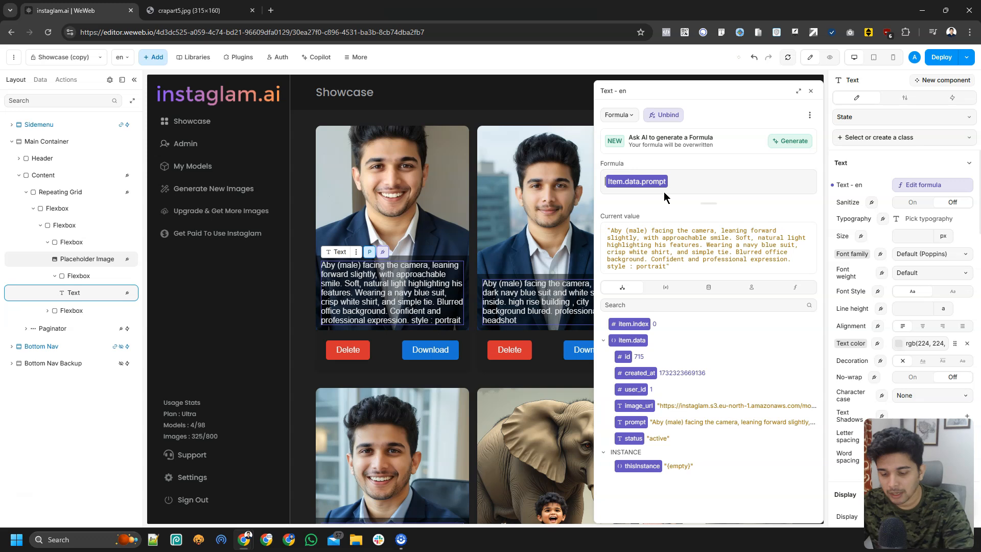
- Prefix the prompt text formula with "Prompt : " joined by + to Item.data.prompt, and close the formula editor
{"action": "type", "text": "\"Pro"}
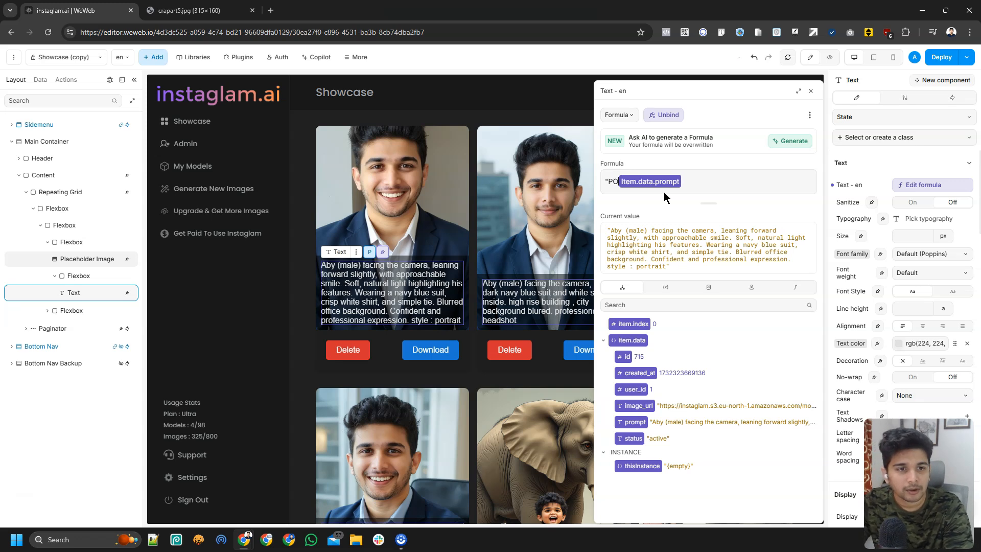
{"action": "type", "text": "mpt\" "}
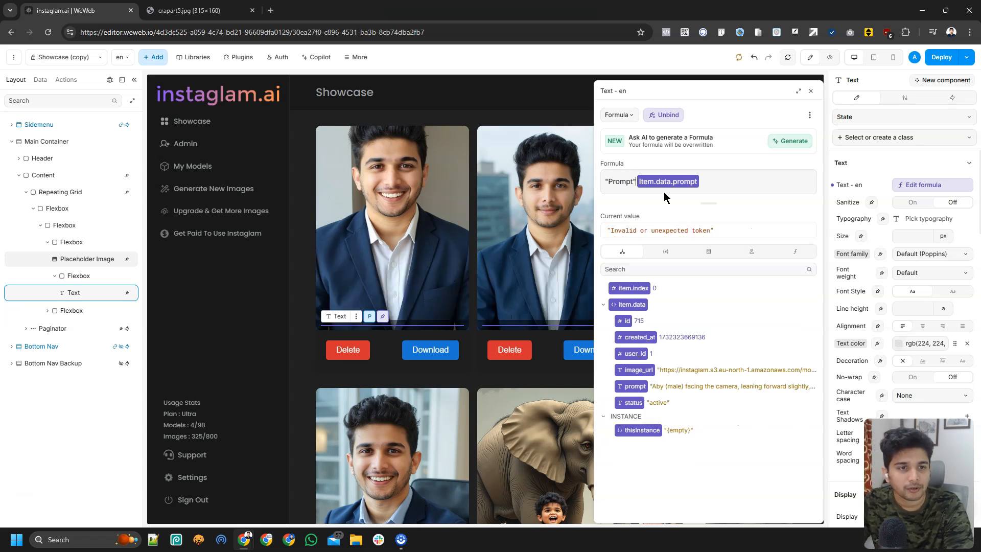
{"action": "type", "text": "+"}
{"action": "key", "text": "Left"}
{"action": "key", "text": "Left"}
{"action": "key", "text": "Left"}
{"action": "key", "text": "Left"}
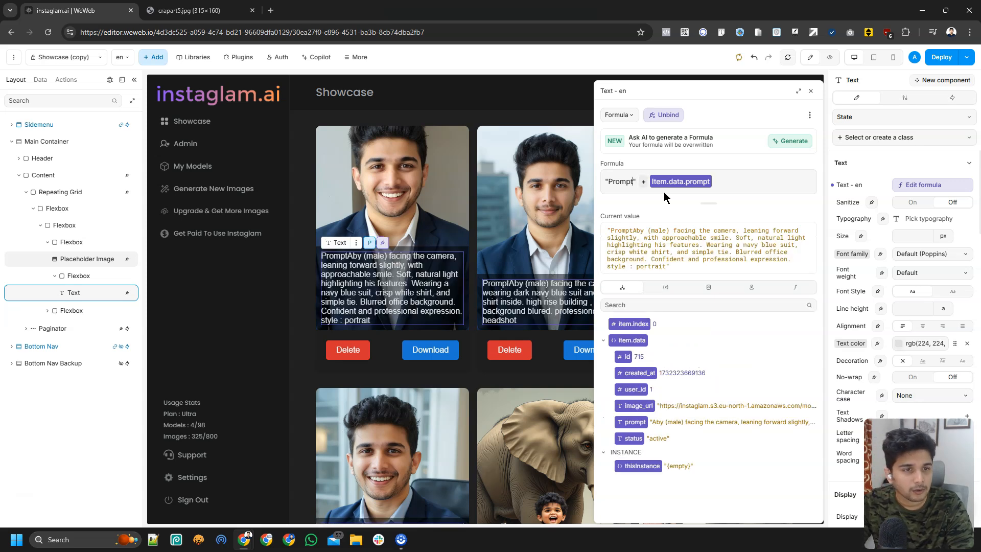
{"action": "type", "text": ":"}
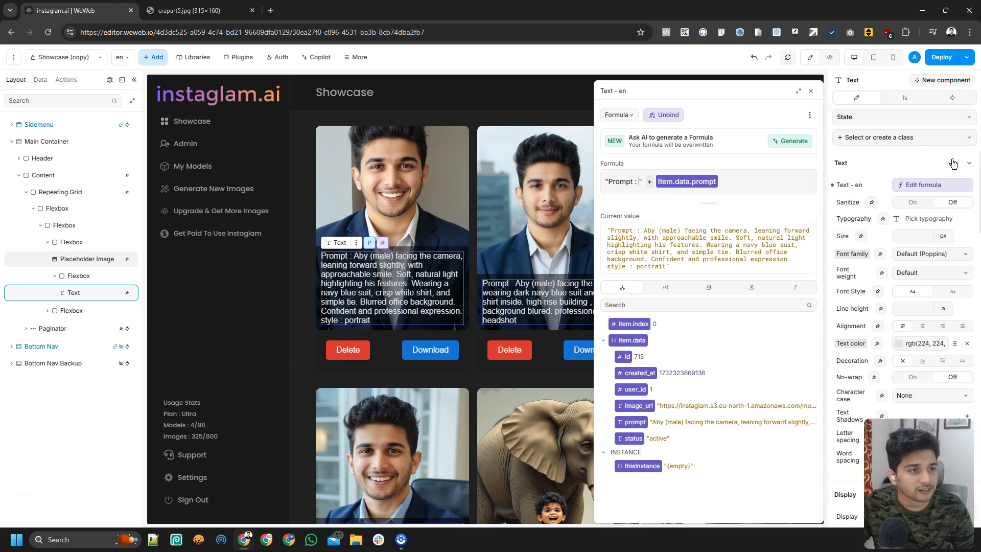
{"action": "left_click", "coordinate": [947, 184]}
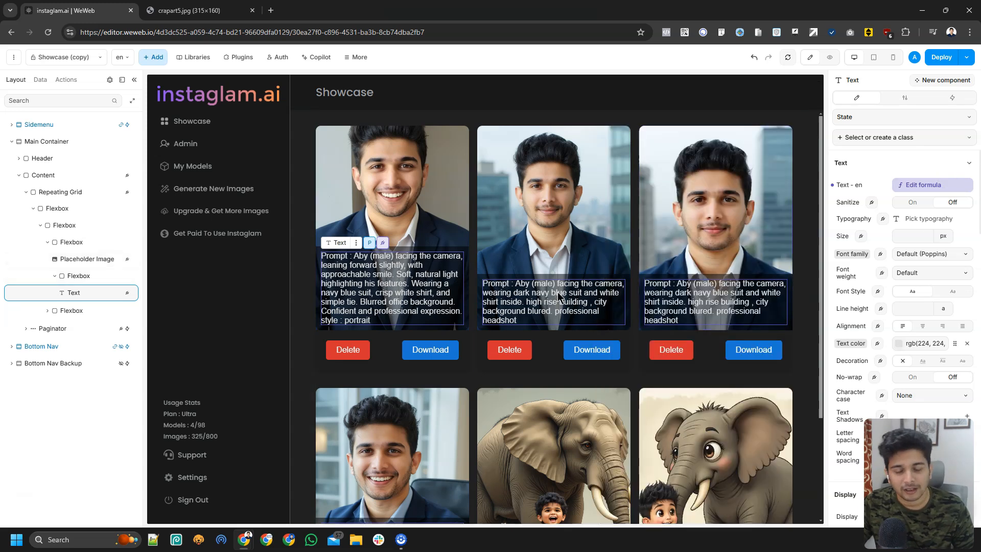
- Set both the max-height and min-height of the Flexbox around the prompt text to 100 px
{"action": "left_click", "coordinate": [107, 275]}
{"action": "scroll", "coordinate": [946, 377], "scroll_direction": "down", "scroll_amount": 3}
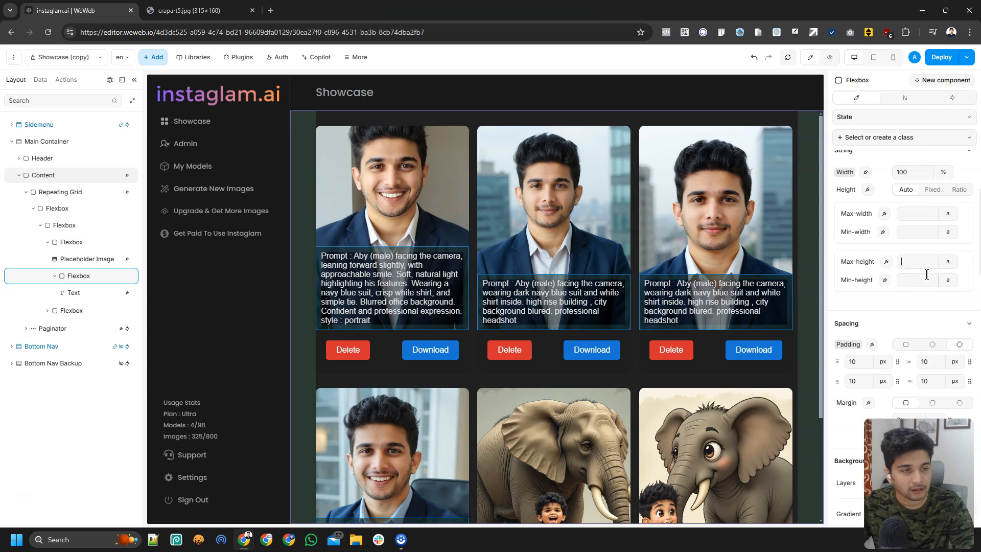
{"action": "type", "text": "50"}
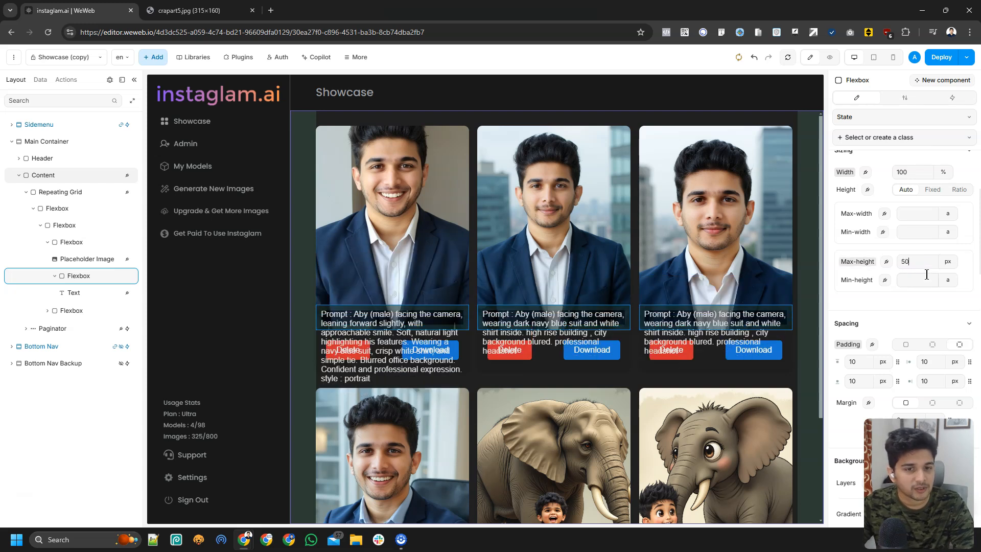
{"action": "key", "text": "BackSpace"}
{"action": "key", "text": "BackSpace"}
{"action": "type", "text": "100"}
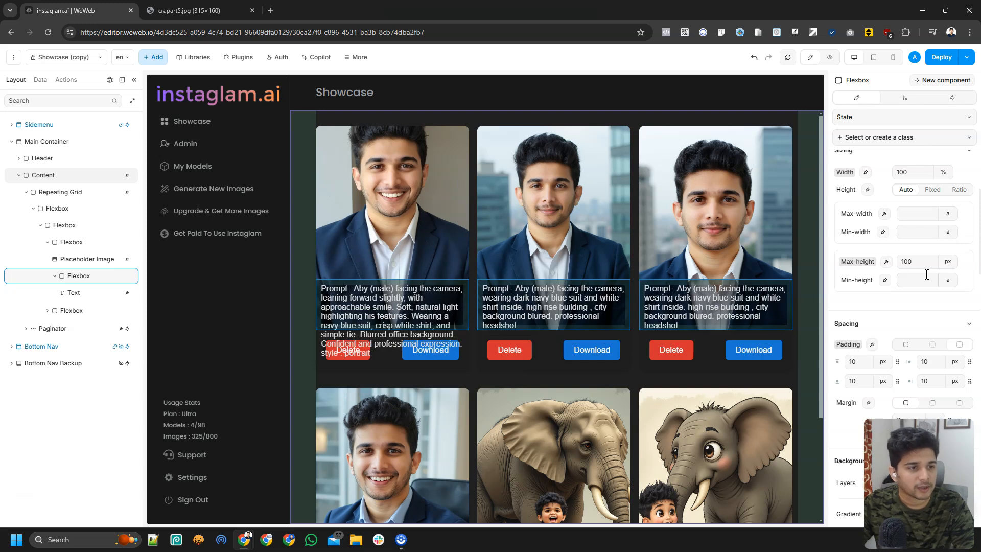
{"action": "type", "text": "100"}
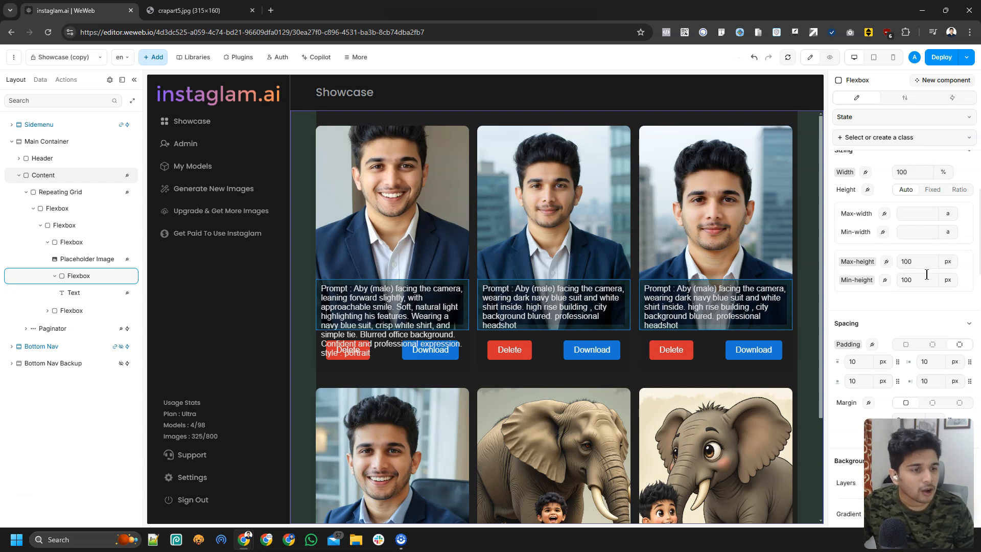
- Set the overflow of the Flexbox around the prompt text to Hidden
{"action": "left_click", "coordinate": [387, 301]}
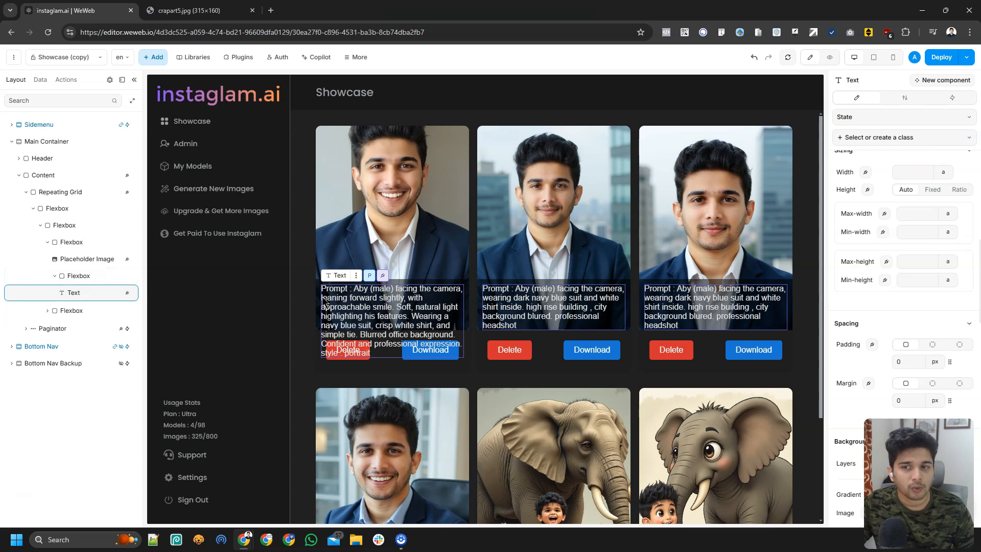
{"action": "left_click", "coordinate": [84, 275]}
{"action": "scroll", "coordinate": [915, 266], "scroll_direction": "down", "scroll_amount": 5}
{"action": "scroll", "coordinate": [915, 262], "scroll_direction": "down", "scroll_amount": 8}
{"action": "scroll", "coordinate": [928, 322], "scroll_direction": "up", "scroll_amount": 3}
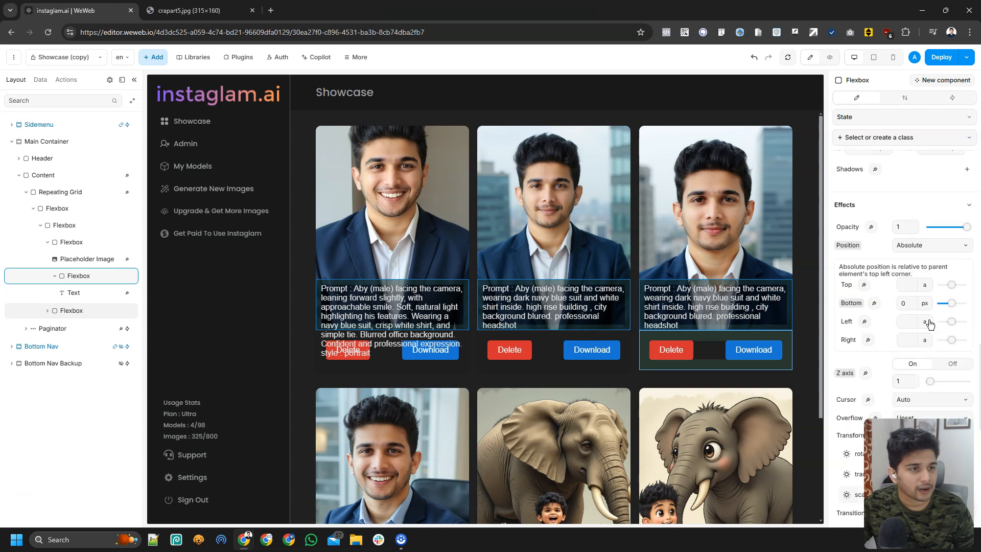
{"action": "scroll", "coordinate": [930, 296], "scroll_direction": "down", "scroll_amount": 8}
{"action": "scroll", "coordinate": [930, 301], "scroll_direction": "up", "scroll_amount": 6}
{"action": "scroll", "coordinate": [930, 302], "scroll_direction": "up", "scroll_amount": 3}
{"action": "scroll", "coordinate": [930, 301], "scroll_direction": "down", "scroll_amount": 3}
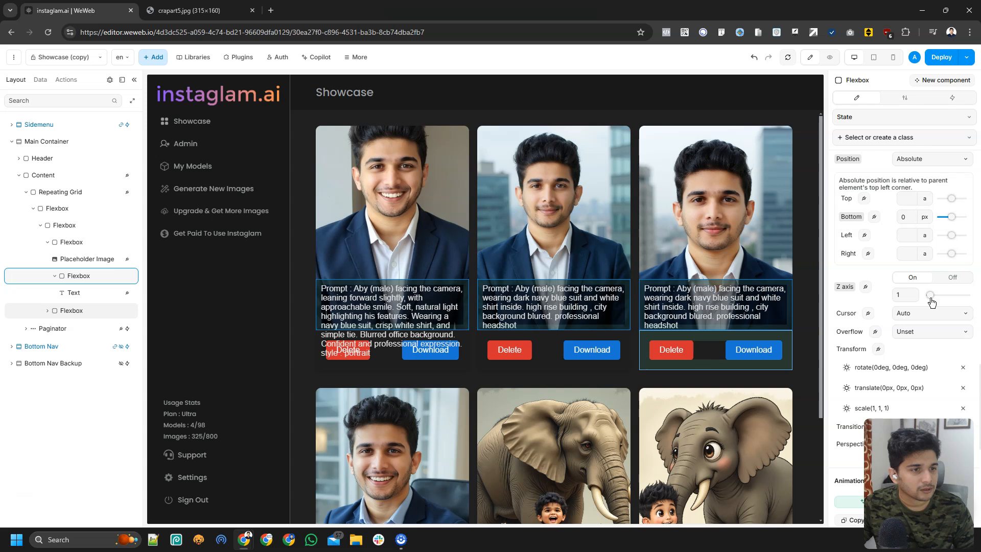
{"action": "scroll", "coordinate": [930, 301], "scroll_direction": "up", "scroll_amount": 3}
{"action": "scroll", "coordinate": [923, 332], "scroll_direction": "up", "scroll_amount": 3}
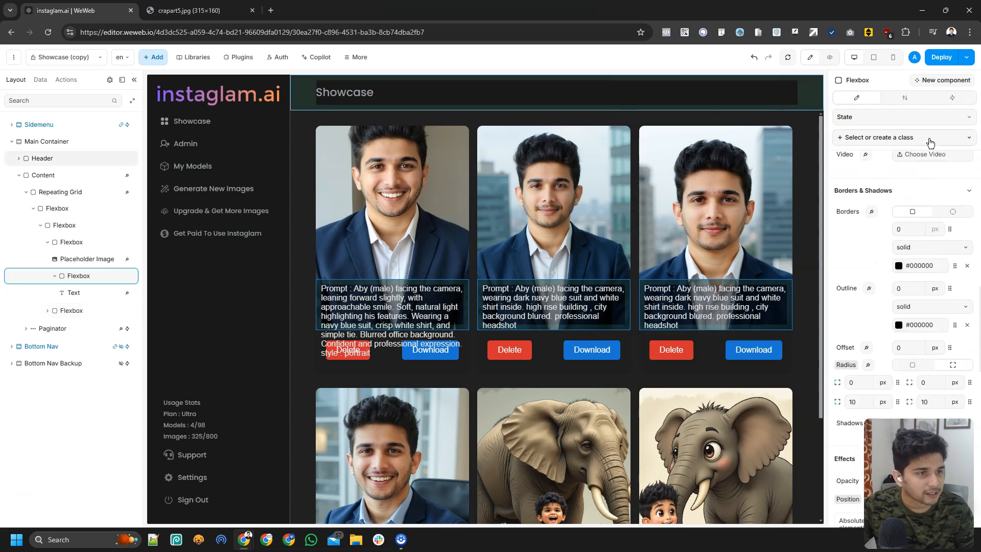
{"action": "scroll", "coordinate": [869, 299], "scroll_direction": "down", "scroll_amount": 6}
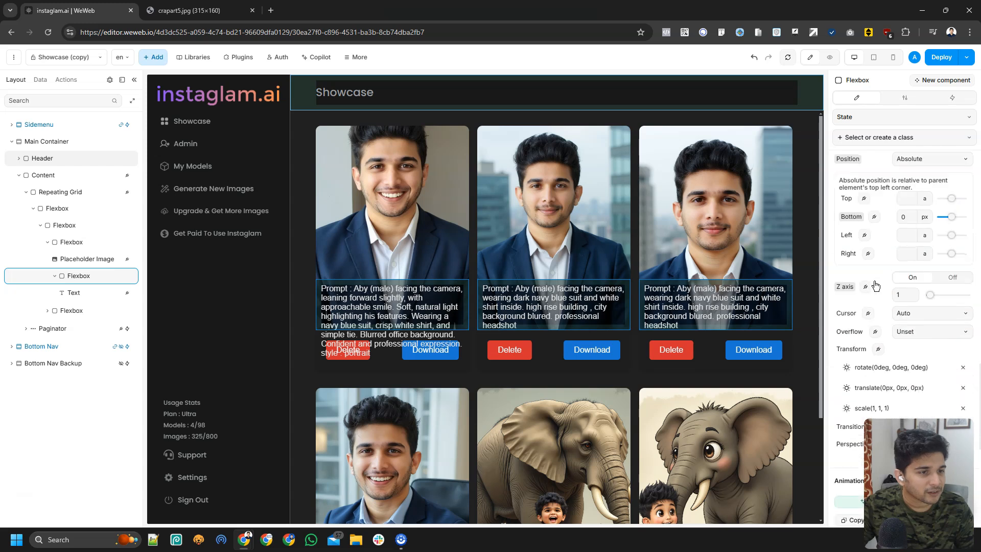
{"action": "left_click", "coordinate": [929, 331]}
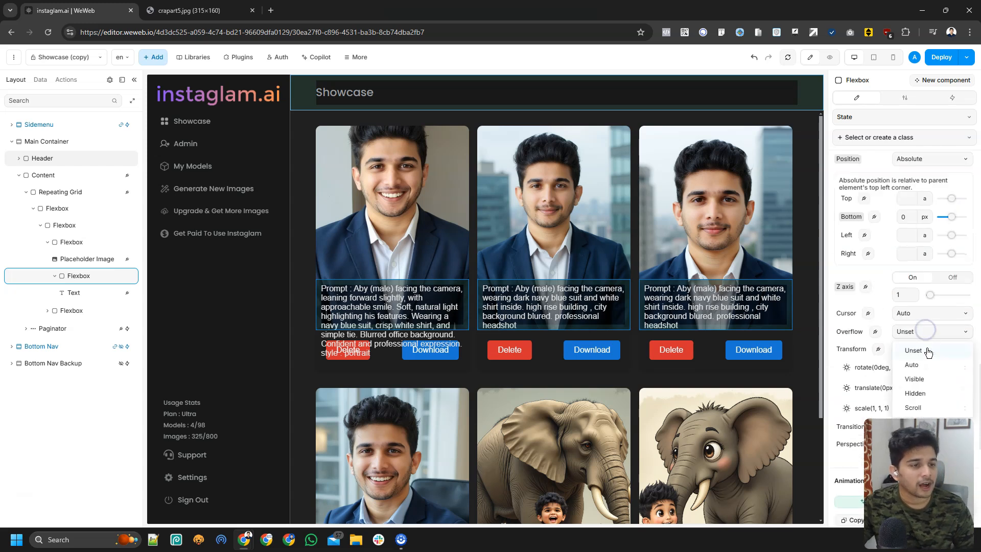
{"action": "left_click", "coordinate": [933, 394]}
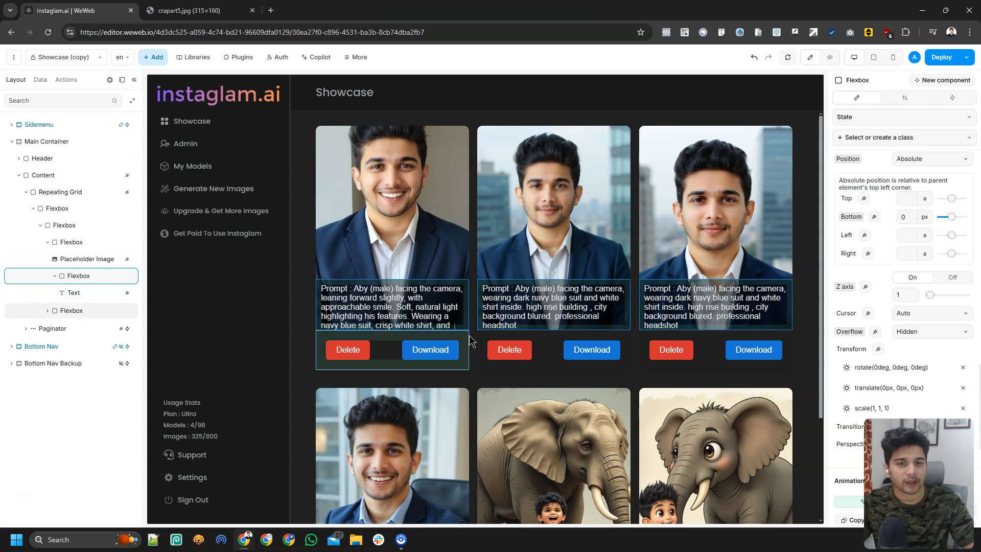
- Set the prompt Text element's font size to 15 px, check the page in preview, and return to editing
{"action": "left_click", "coordinate": [405, 309]}
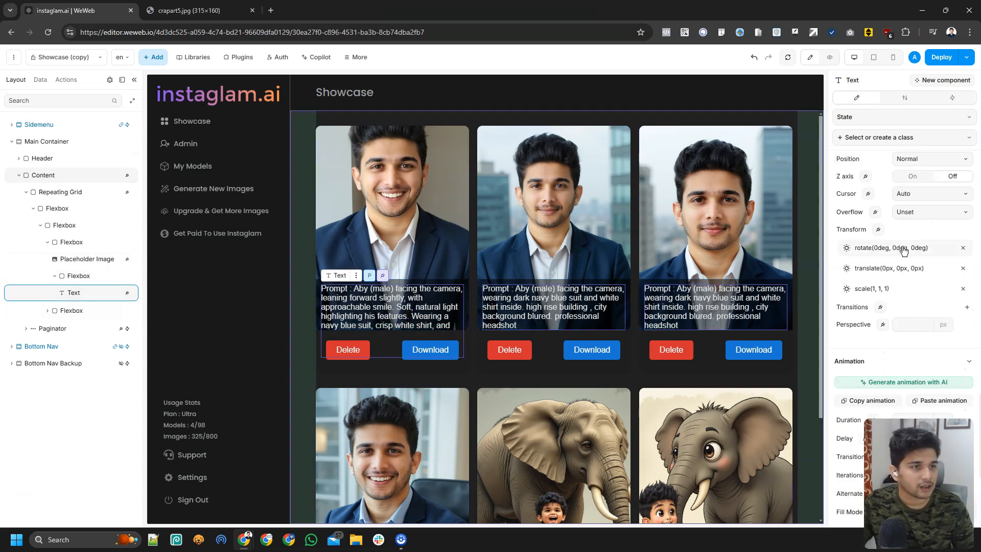
{"action": "scroll", "coordinate": [903, 249], "scroll_direction": "up", "scroll_amount": 20}
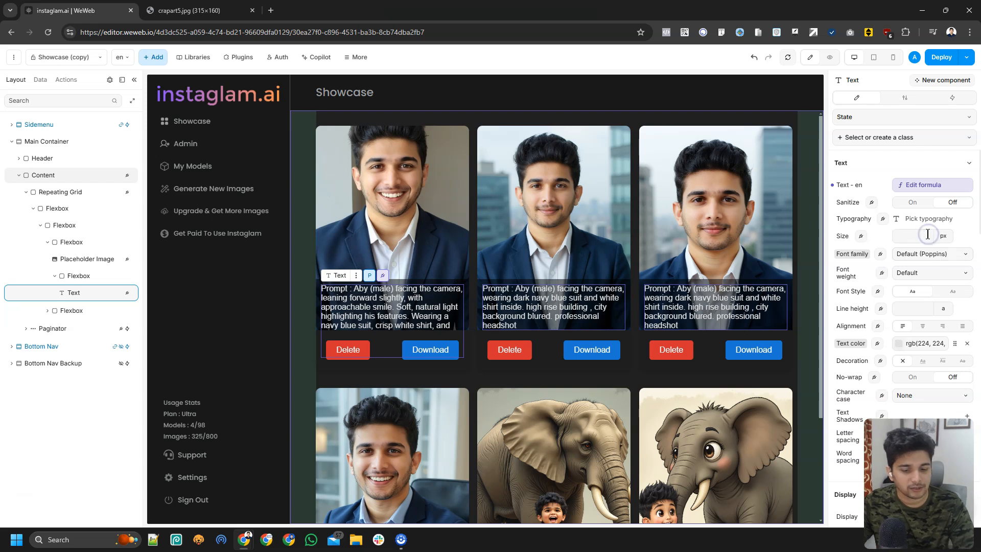
{"action": "type", "text": "15"}
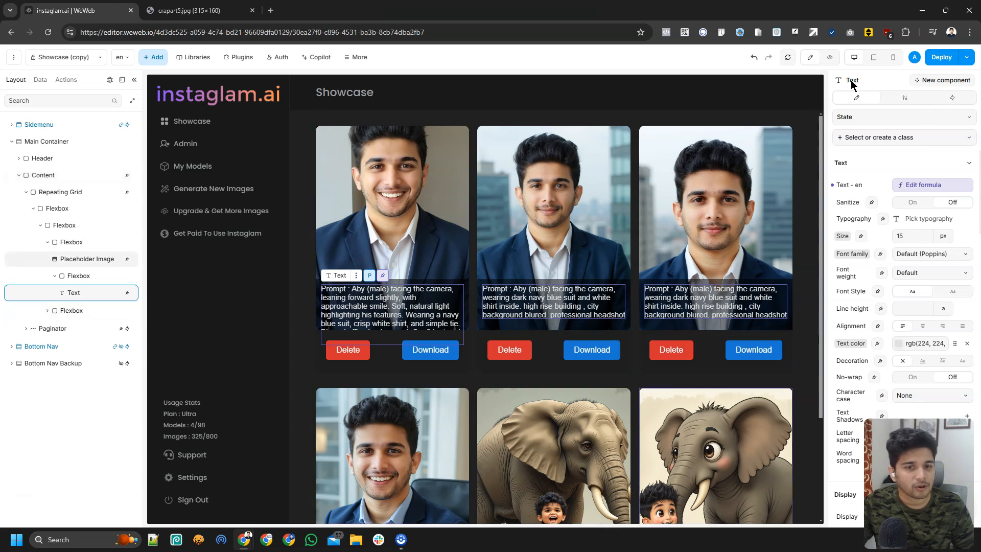
{"action": "left_click", "coordinate": [830, 57]}
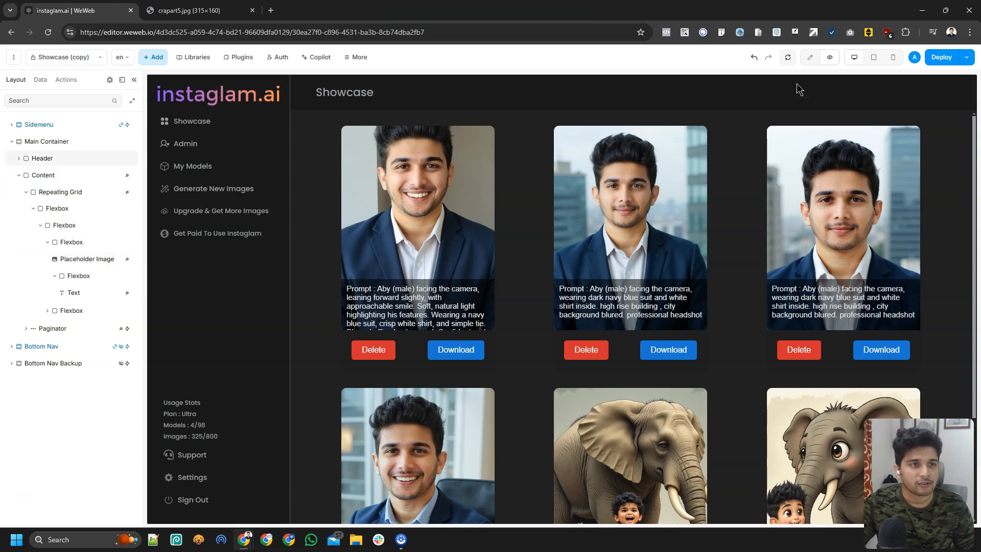
{"action": "left_click", "coordinate": [810, 57]}
- Replace the background colour of the outer card Flexbox with Grey1 from the Instaglam colours, and preview the page
{"action": "left_click", "coordinate": [386, 353]}
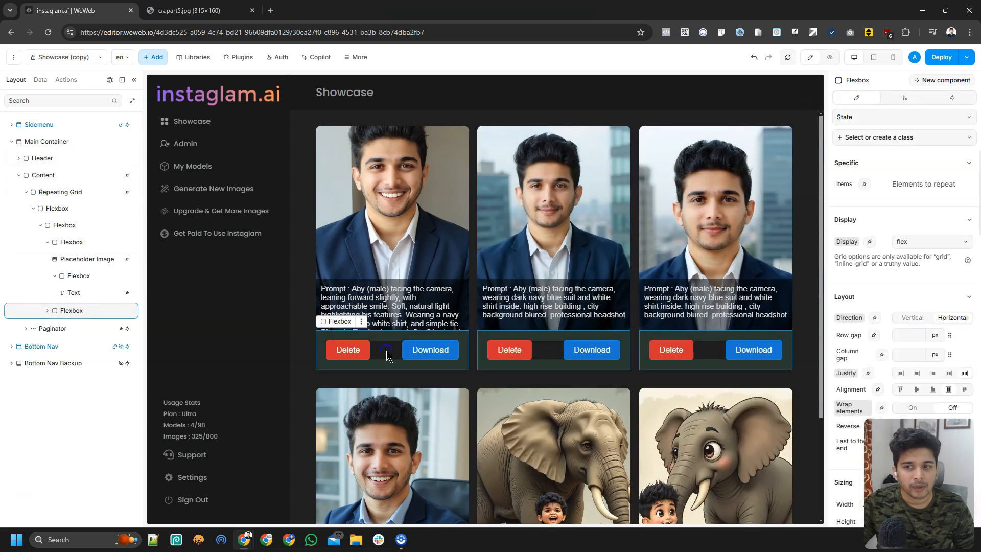
{"action": "left_click", "coordinate": [48, 242]}
{"action": "left_click", "coordinate": [54, 225]}
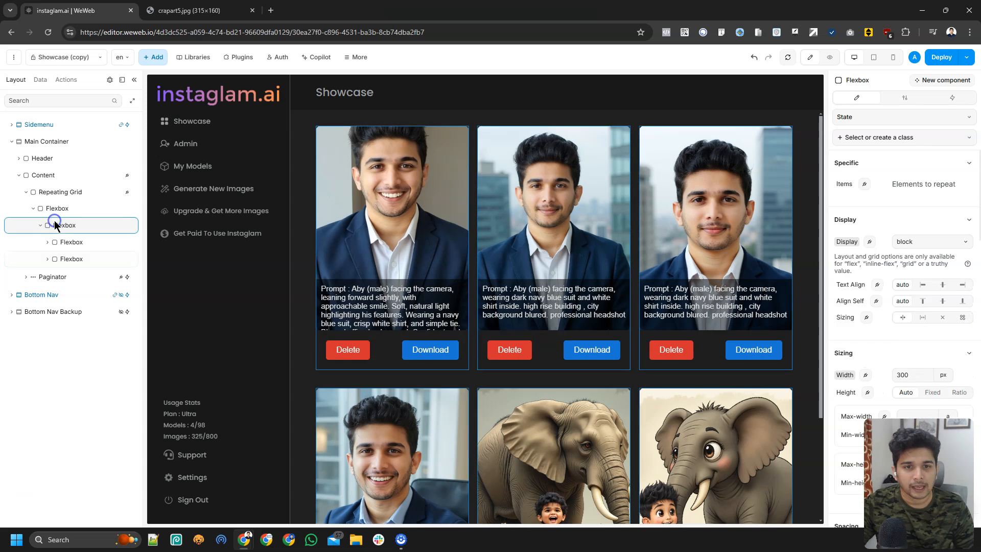
{"action": "scroll", "coordinate": [875, 301], "scroll_direction": "down", "scroll_amount": 10}
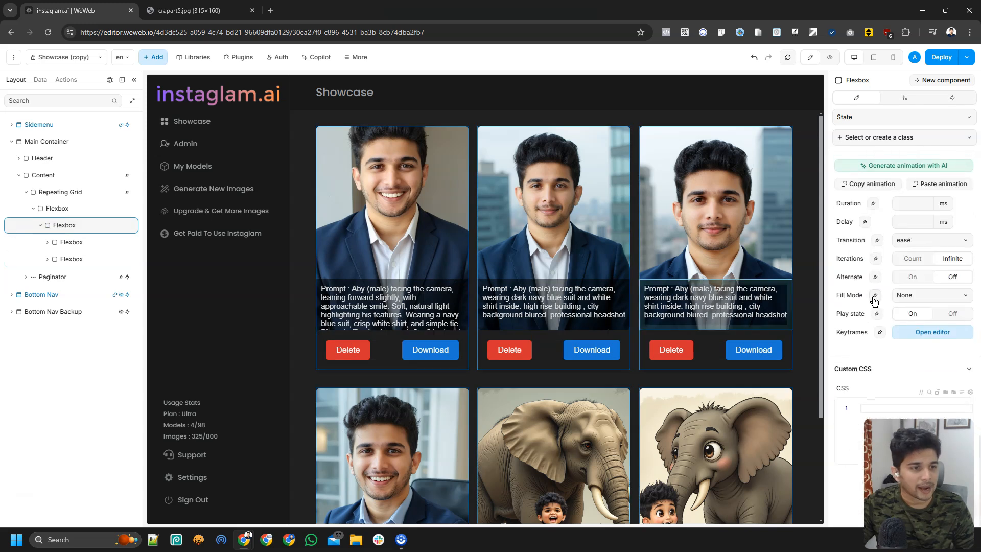
{"action": "scroll", "coordinate": [875, 302], "scroll_direction": "up", "scroll_amount": 5}
{"action": "scroll", "coordinate": [940, 298], "scroll_direction": "up", "scroll_amount": 3}
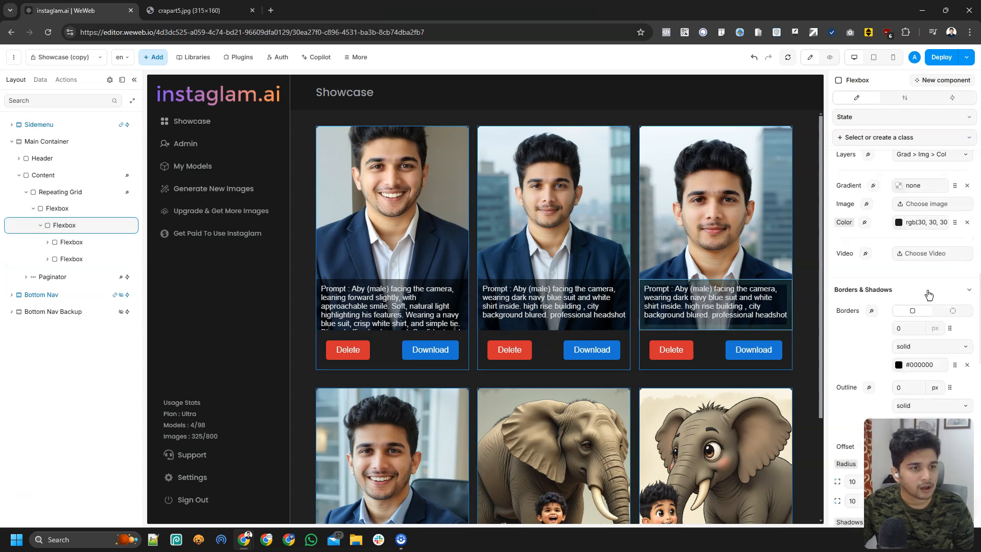
{"action": "left_click", "coordinate": [967, 222]}
{"action": "left_click", "coordinate": [942, 222]}
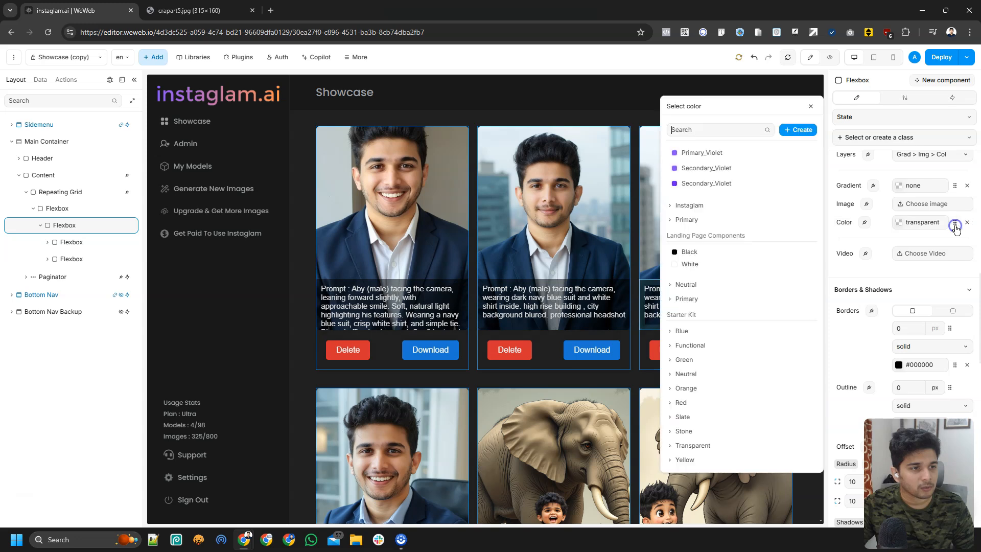
{"action": "left_click", "coordinate": [686, 219]}
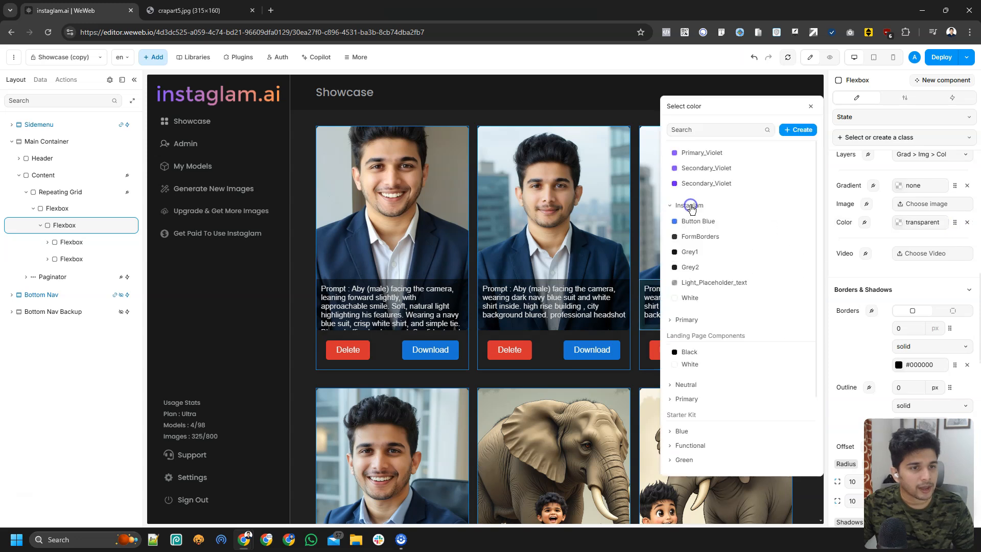
{"action": "left_click", "coordinate": [690, 264]}
{"action": "left_click", "coordinate": [954, 222]}
{"action": "left_click", "coordinate": [939, 224]}
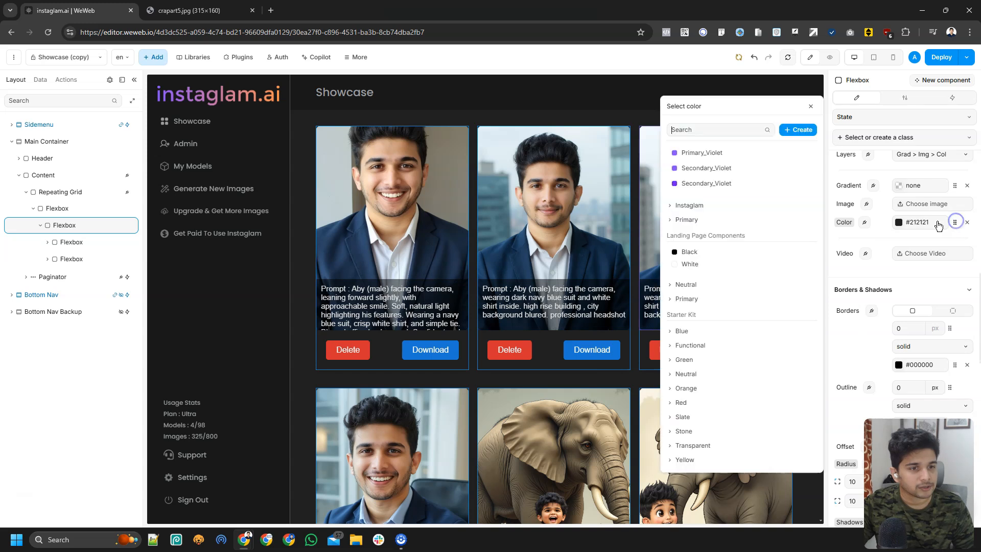
{"action": "left_click", "coordinate": [689, 206]}
{"action": "left_click", "coordinate": [685, 258]}
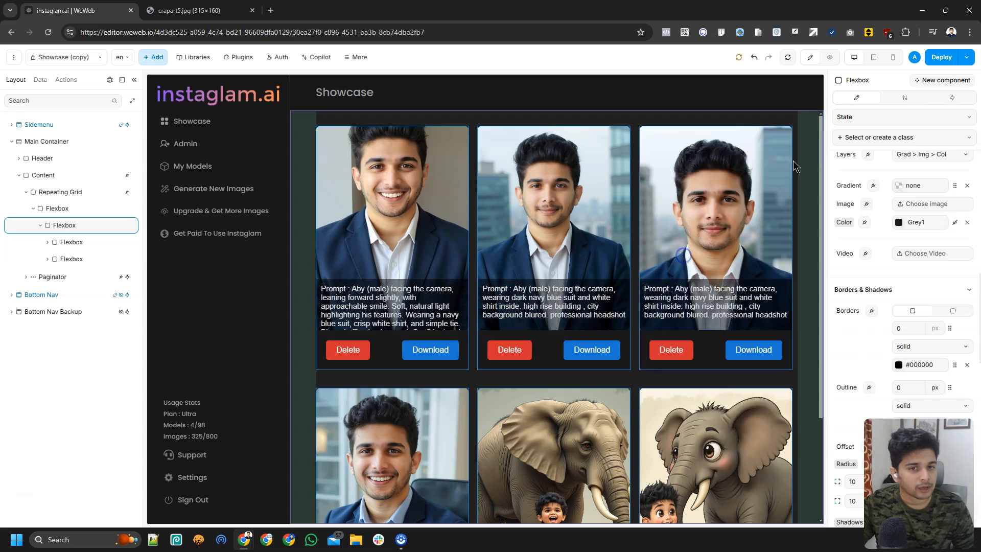
{"action": "left_click", "coordinate": [829, 57]}
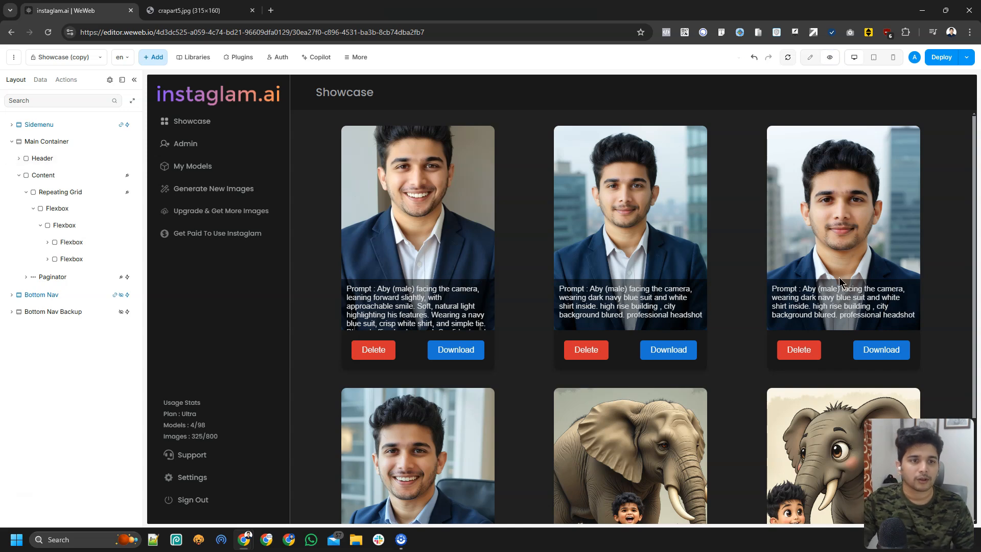
{"action": "scroll", "coordinate": [791, 296], "scroll_direction": "down", "scroll_amount": 3}
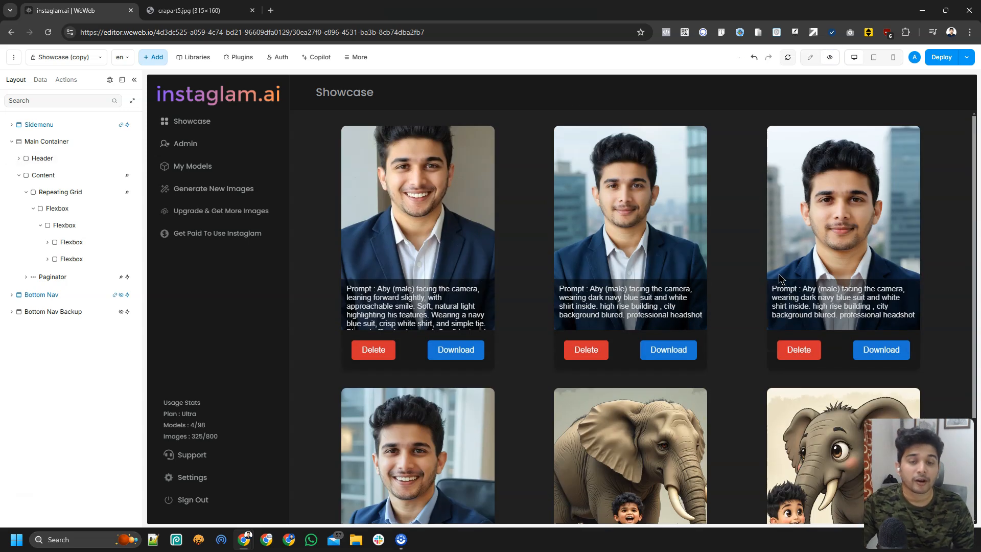